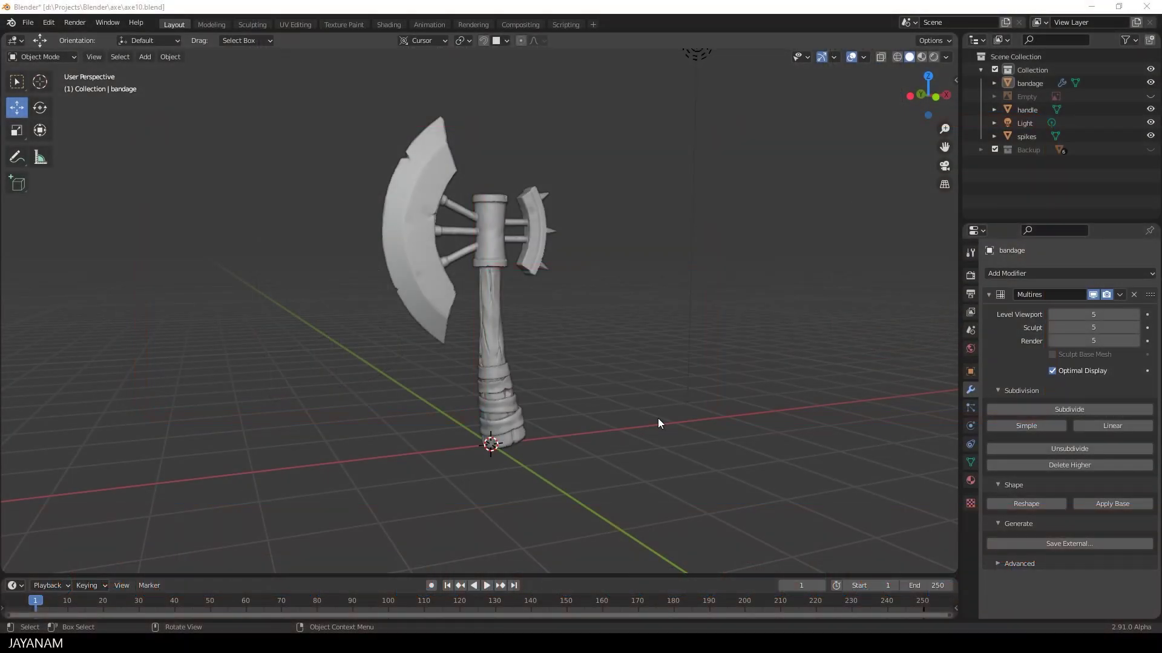
- Select the bandage and enable viewport Statistics, showing 2,622,616 vertices
middle_click_drag(665, 416, 639, 414)
scroll(636, 417, "up", 2)
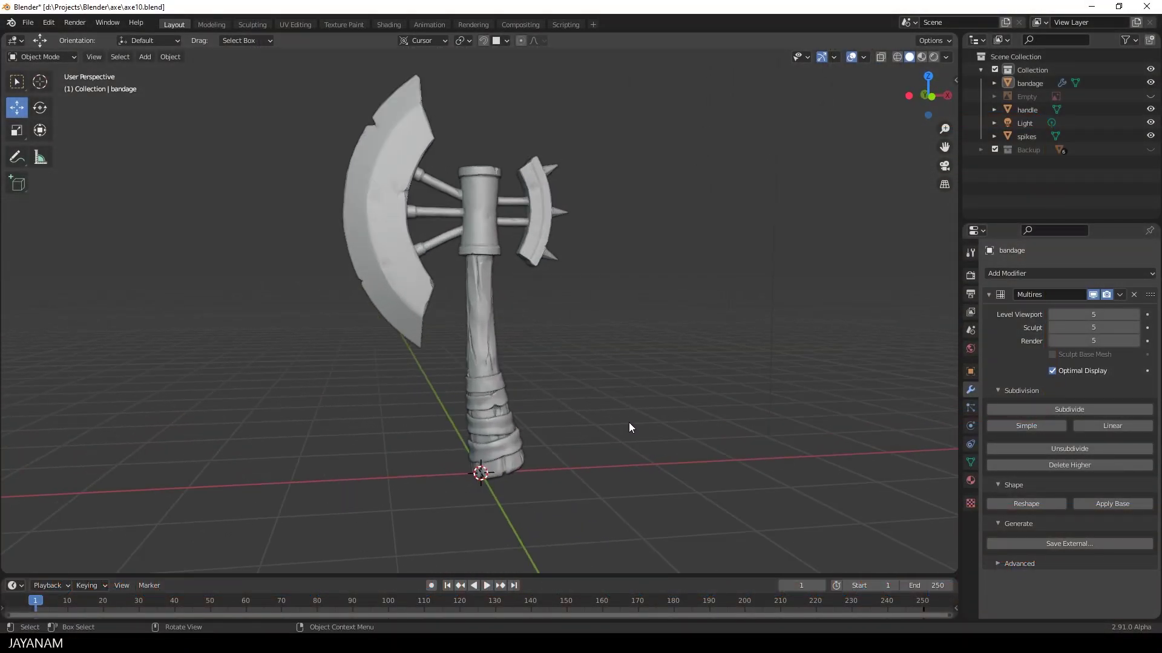
left_click(496, 429)
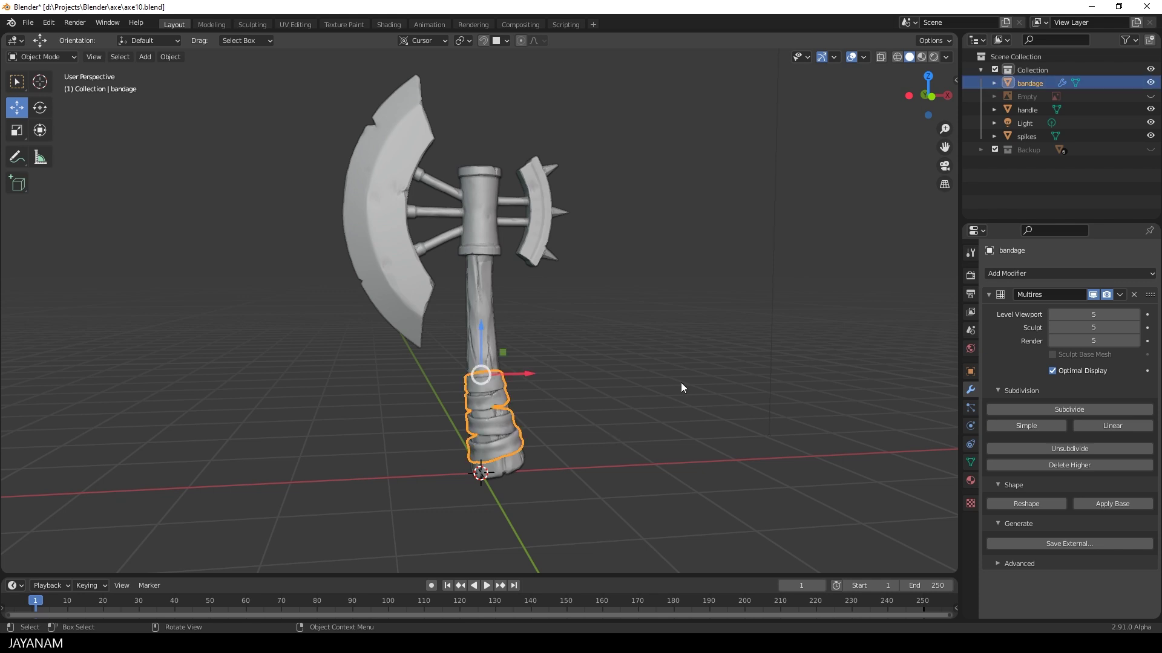
left_click(863, 57)
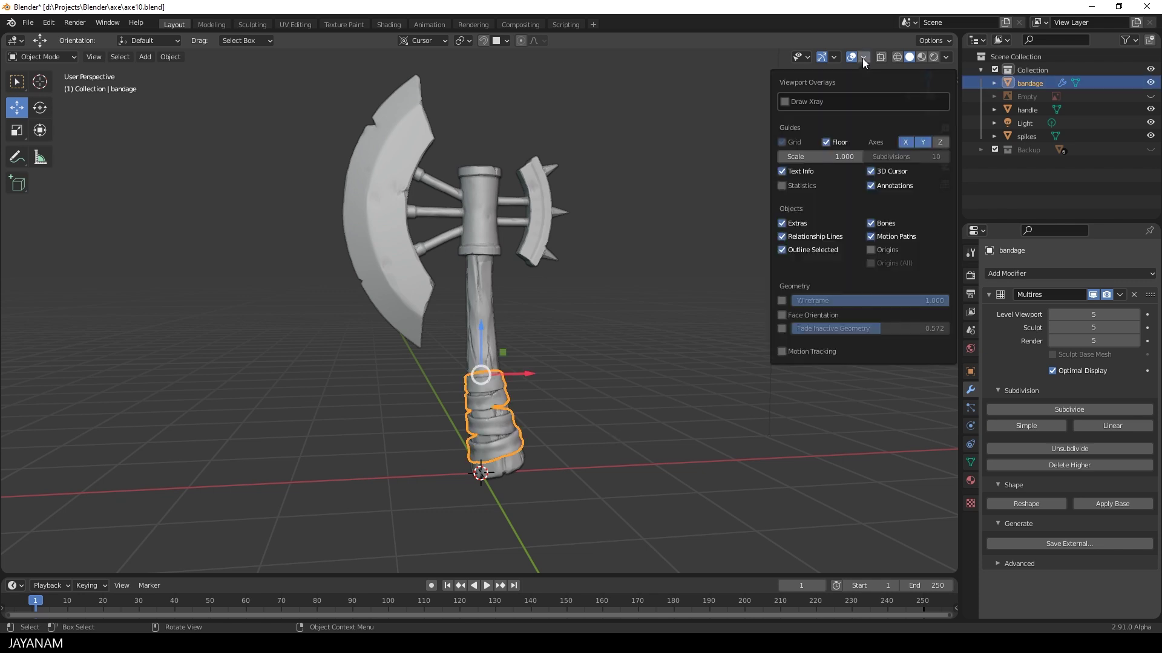
left_click(781, 186)
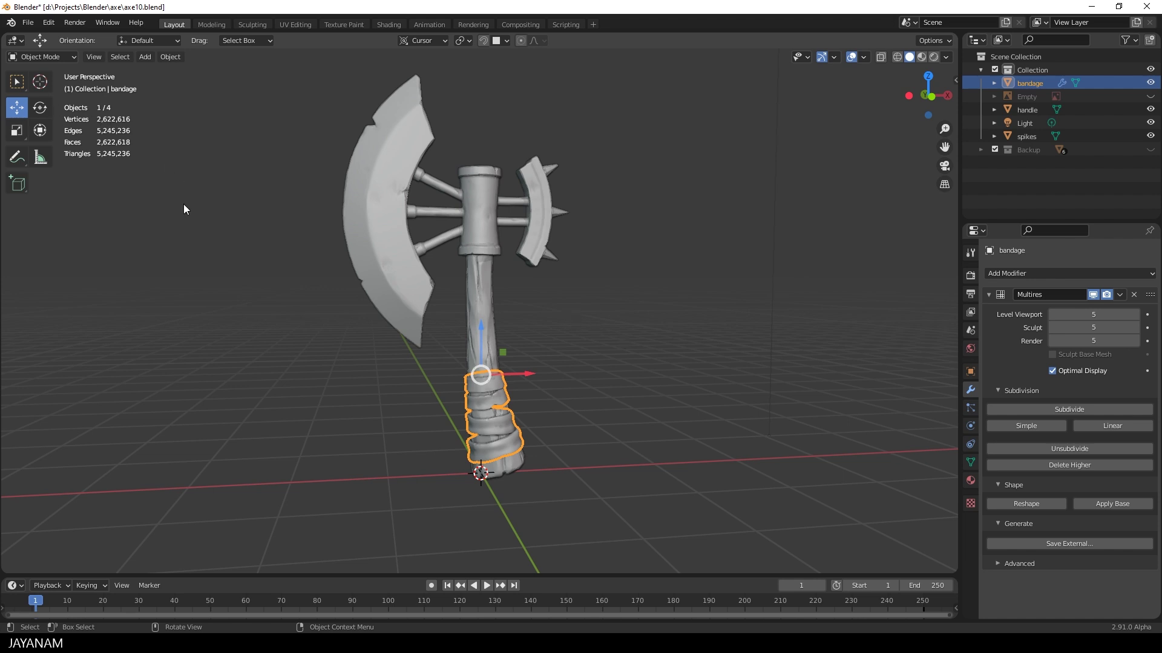
- Set the Multires viewport level to 0, then back to 5
left_click(1097, 315)
type("0")
key("Return")
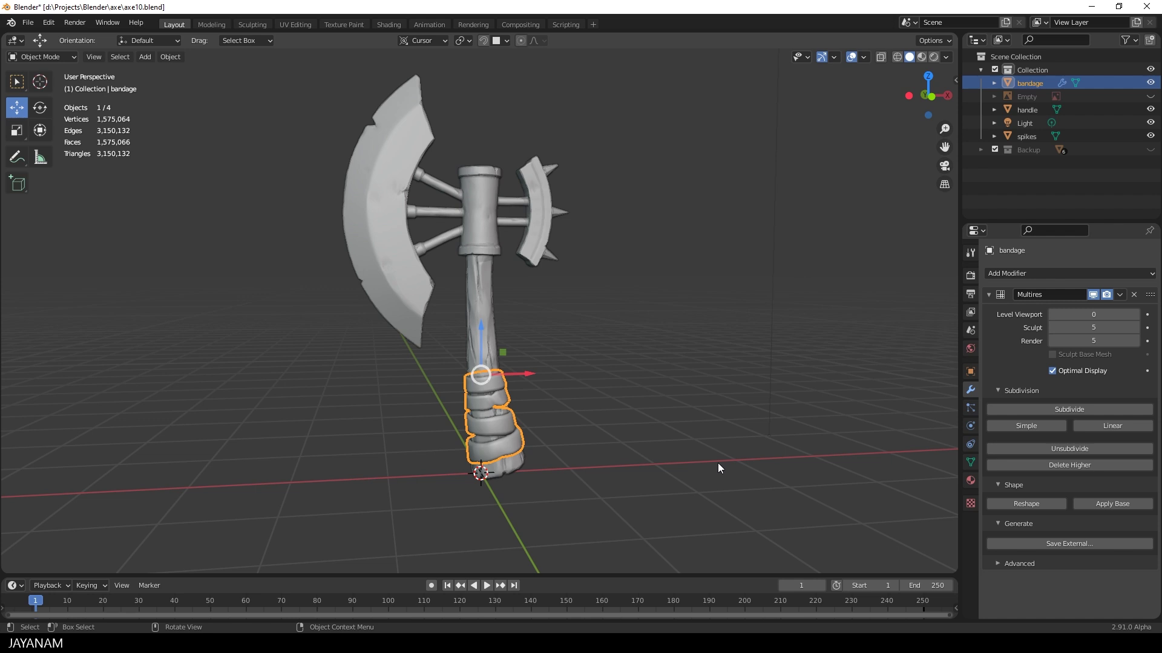
left_click(1092, 314)
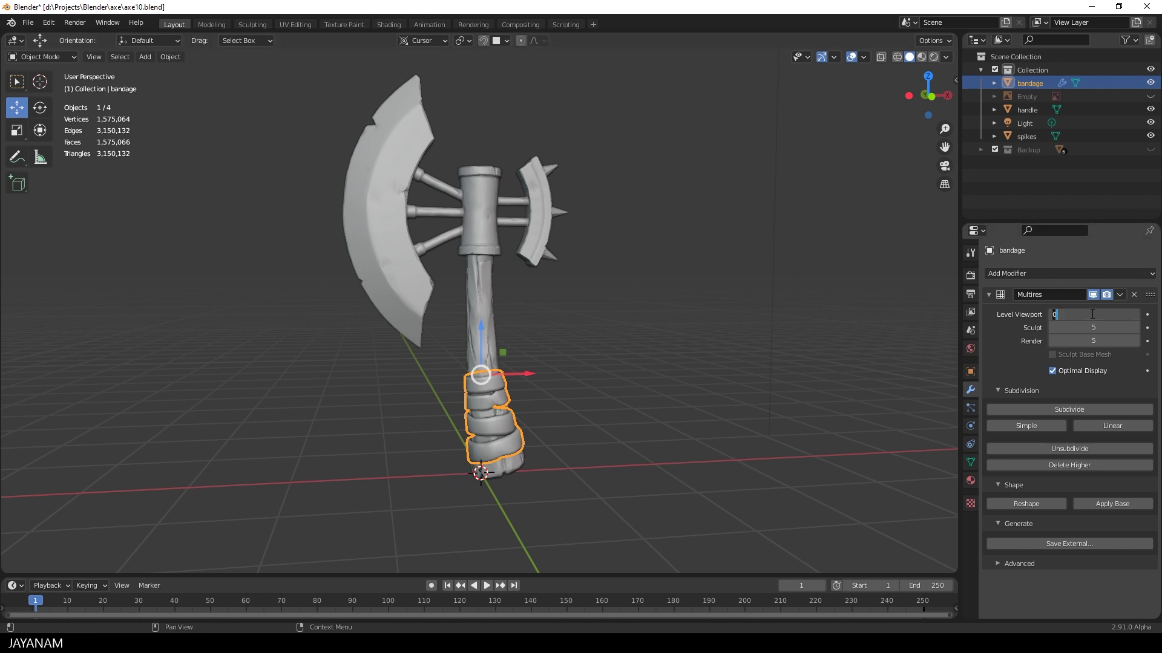
type("5")
key("Return")
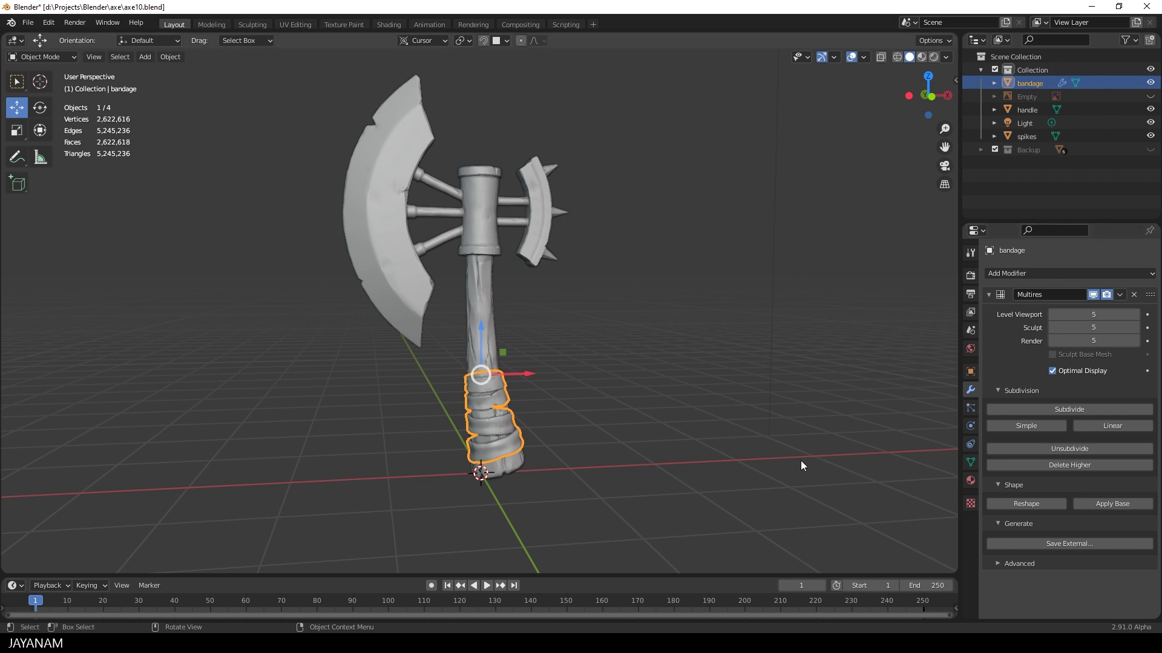
- Shade the bandage smooth and apply the Multires base shape
right_click(498, 427)
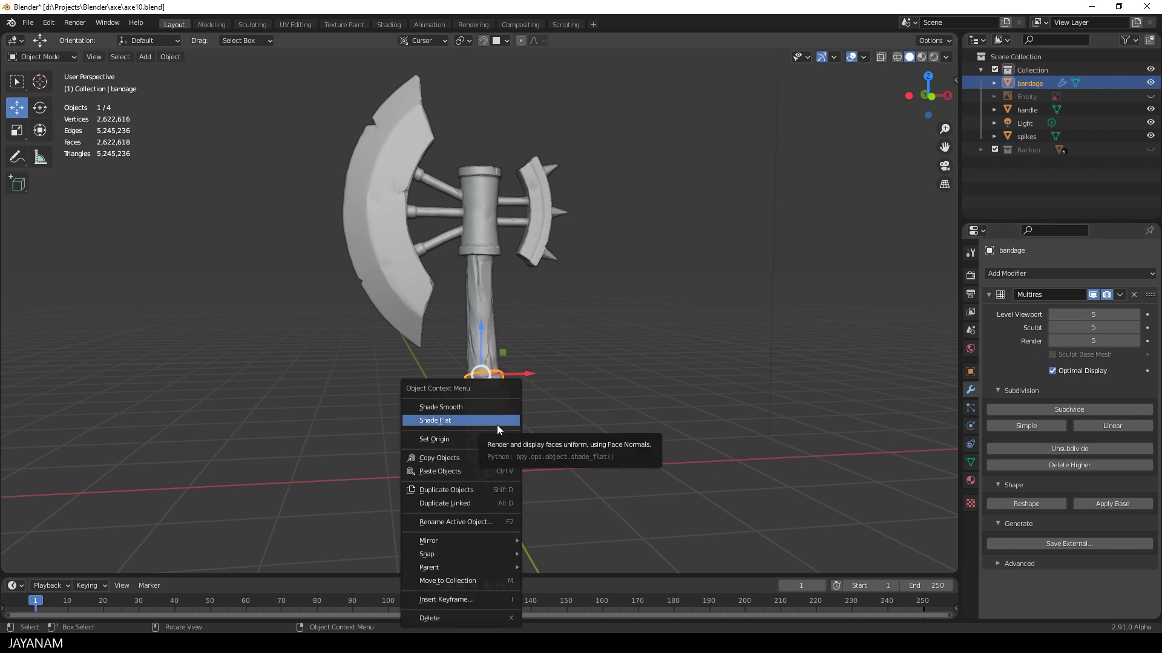
left_click(458, 408)
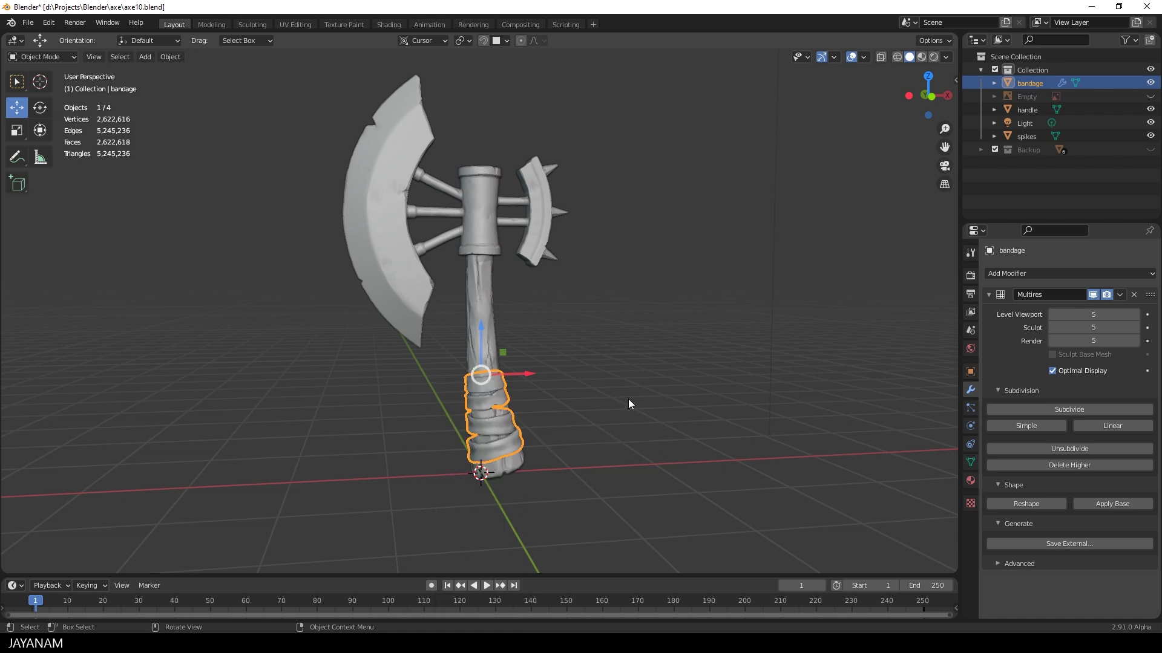
left_click(1113, 503)
scroll(623, 451, "up", 1)
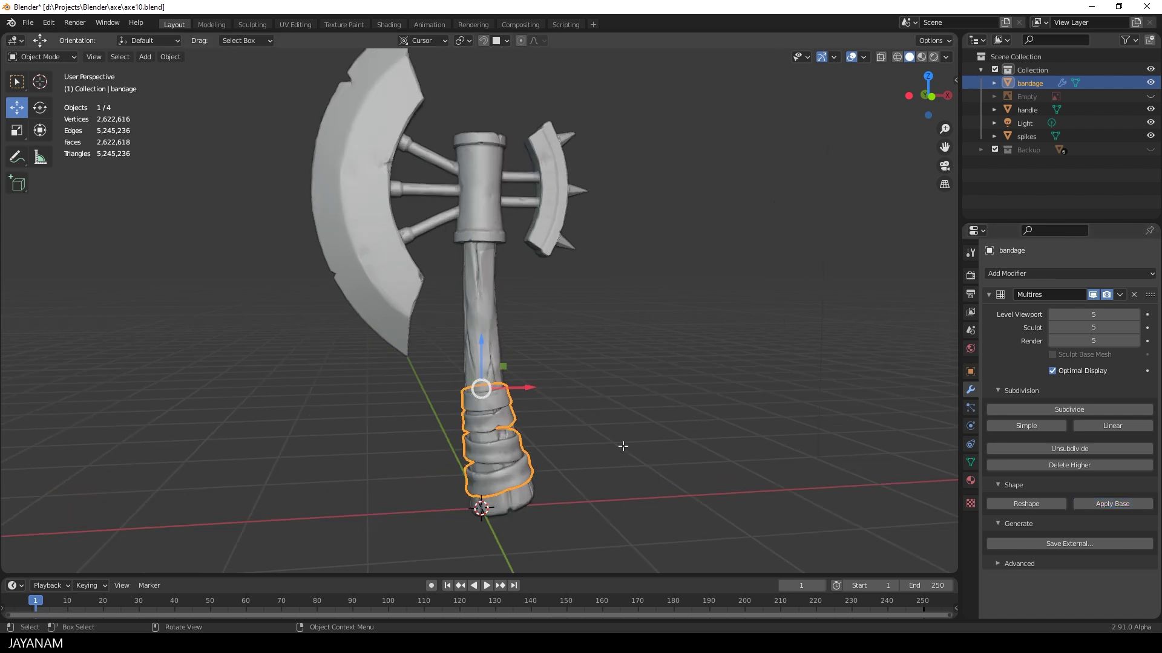
key("Tab")
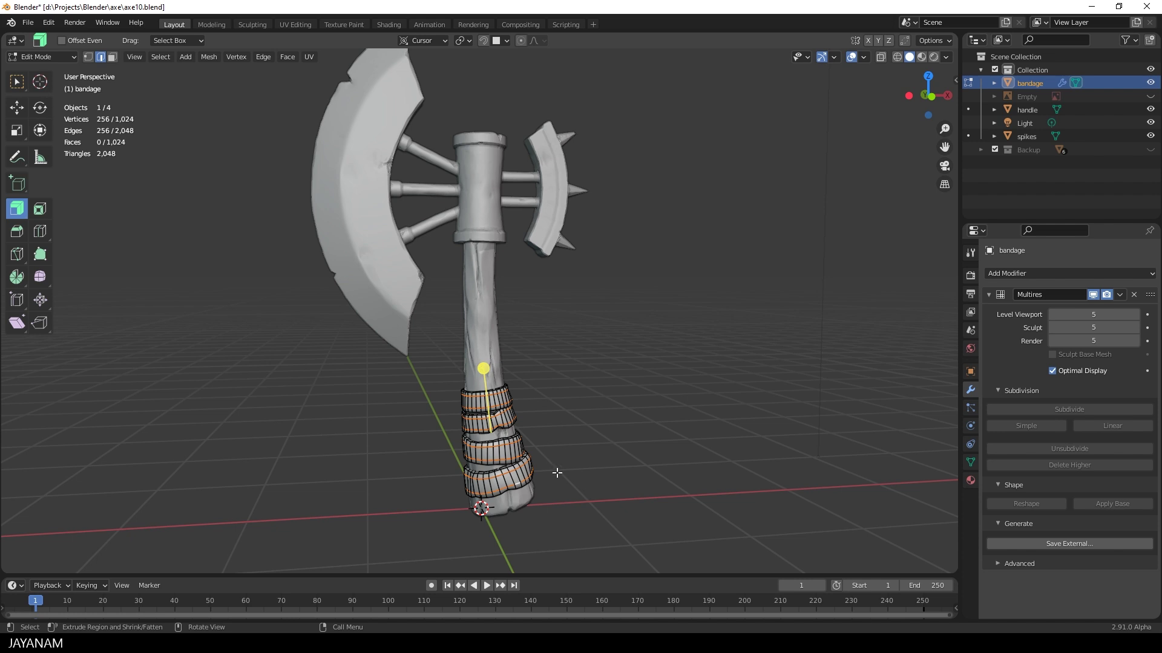
middle_click_drag(546, 451, 572, 441)
scroll(572, 442, "up", 2)
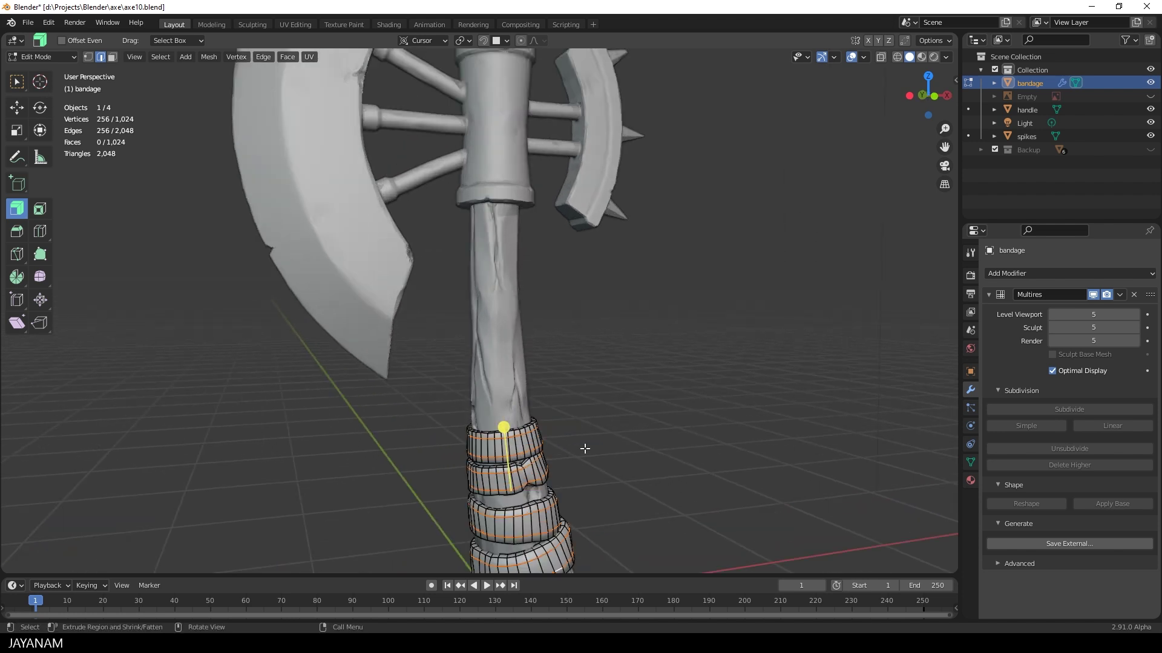
scroll(605, 459, "down", 3)
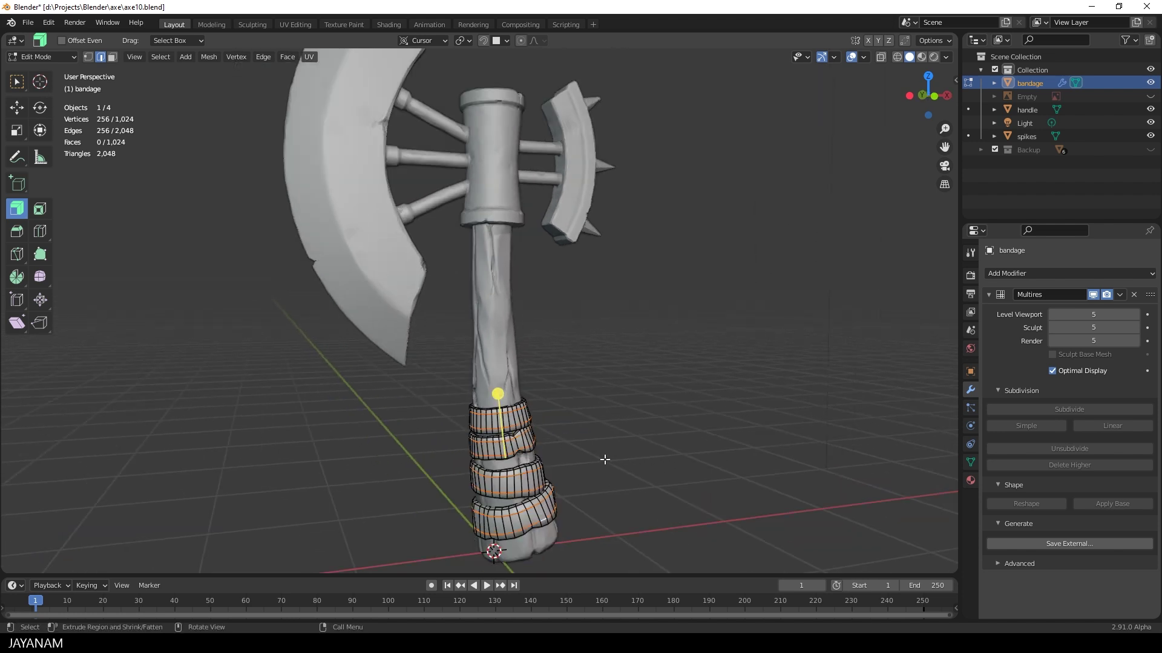
scroll(604, 459, "down", 1)
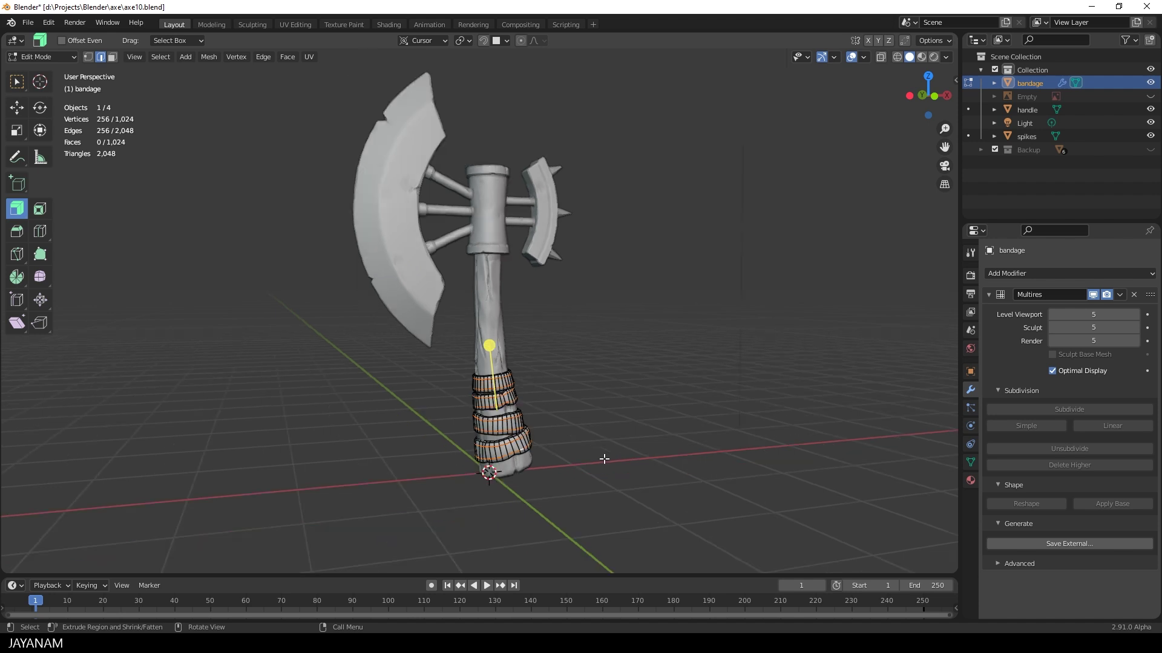
scroll(604, 459, "down", 2)
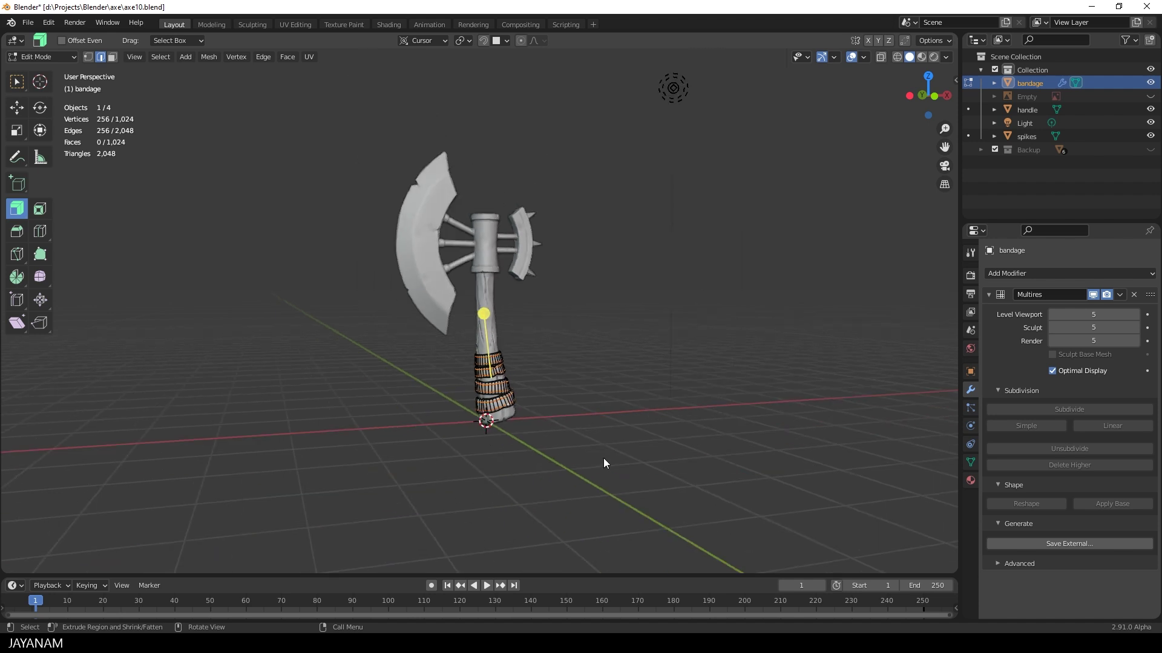
key("Tab")
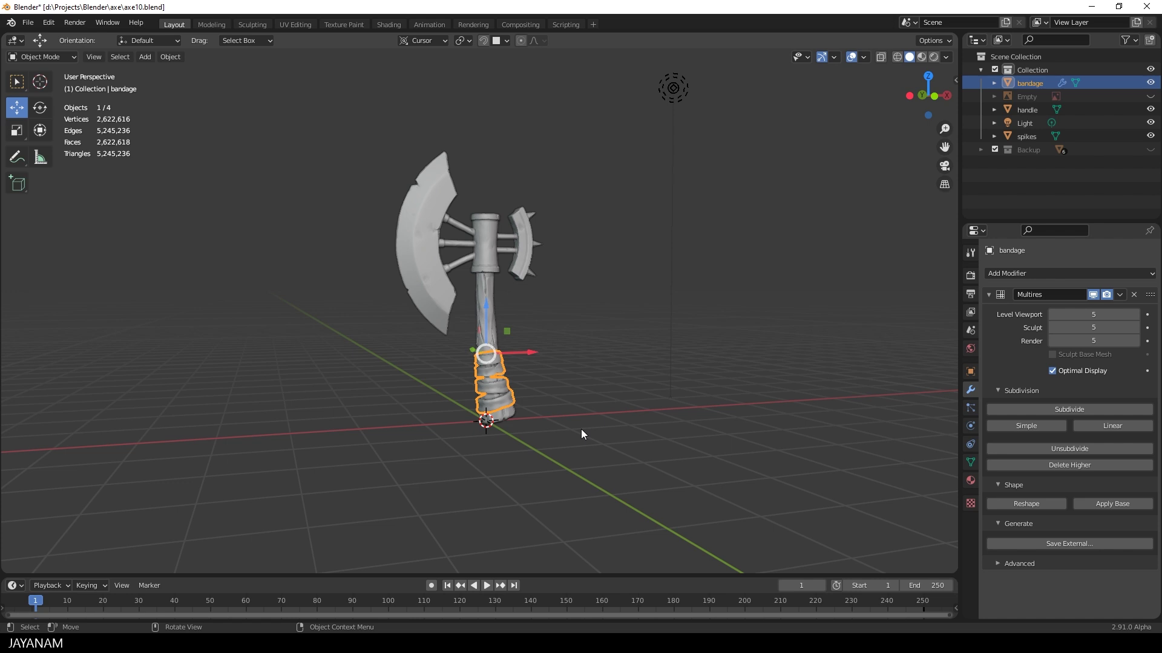
- Export the bandage as band_hp.fbx with Apply Modifiers enabled
left_click(28, 24)
mouse_move(49, 218)
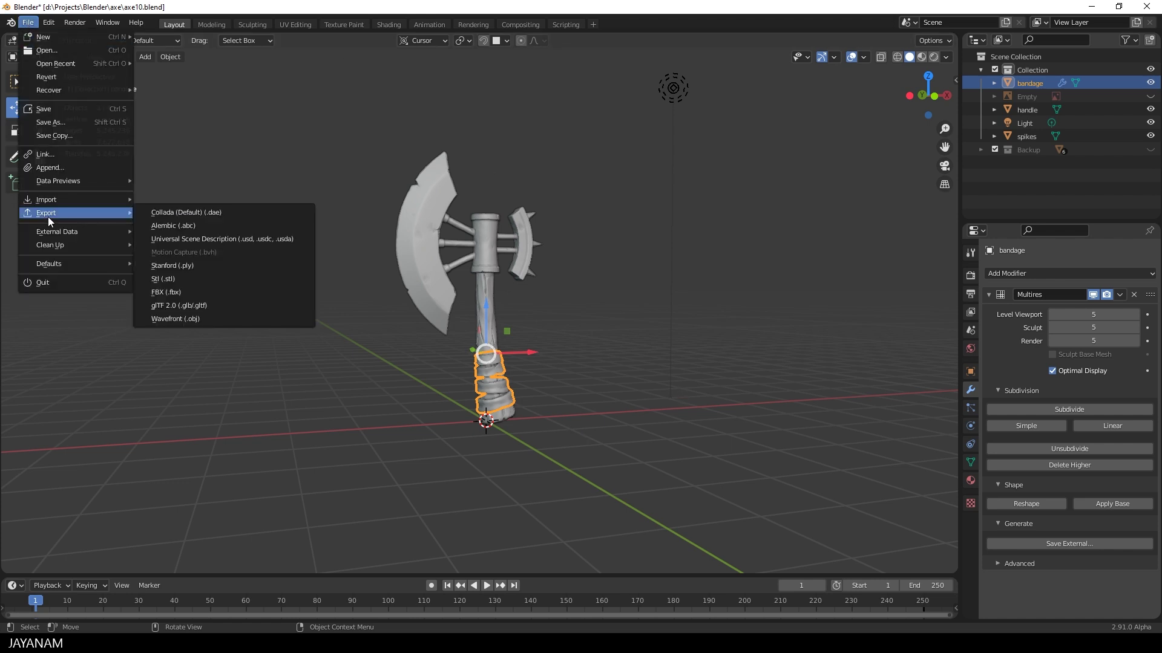
left_click(183, 290)
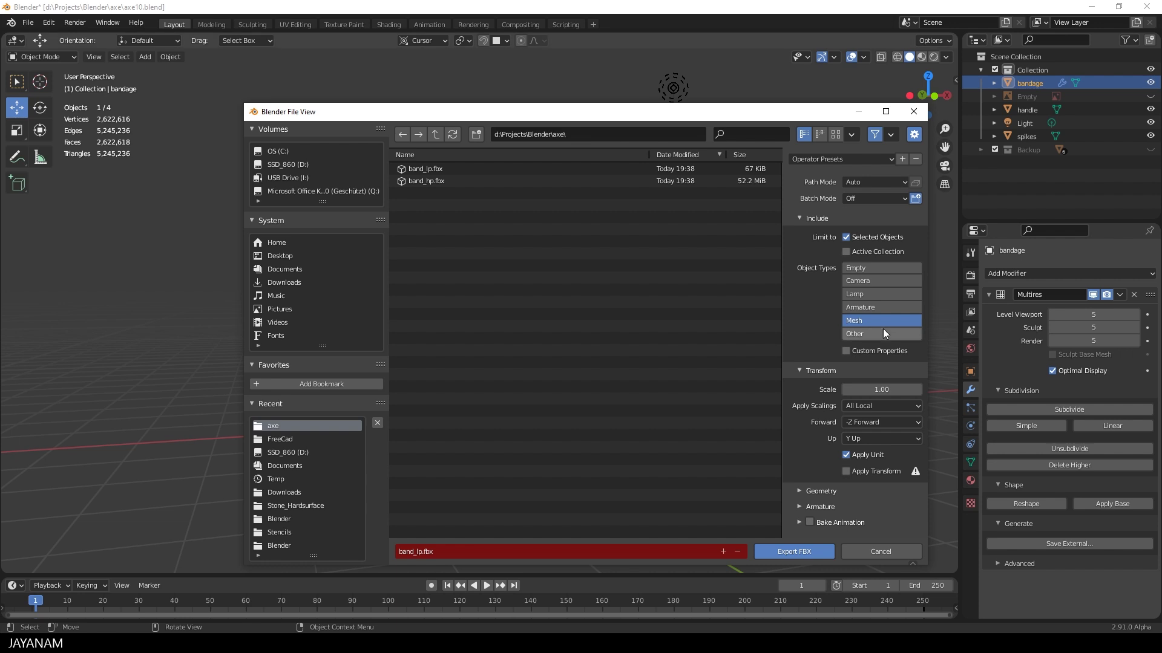
left_click(798, 491)
scroll(803, 432, "down", 3)
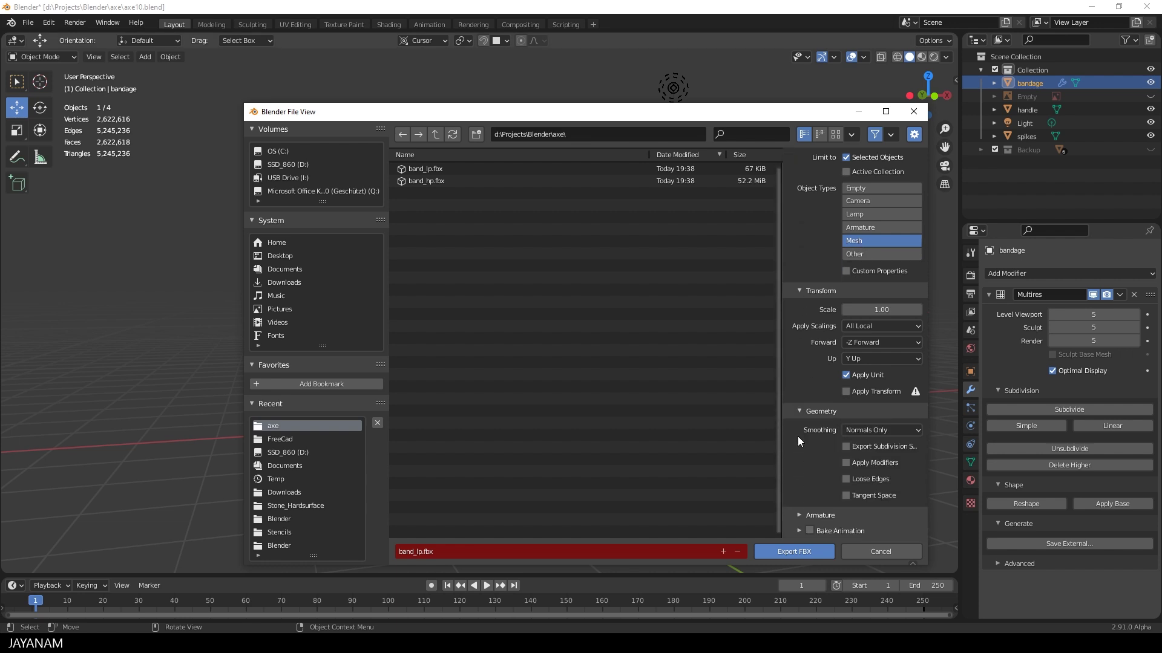
left_click(846, 463)
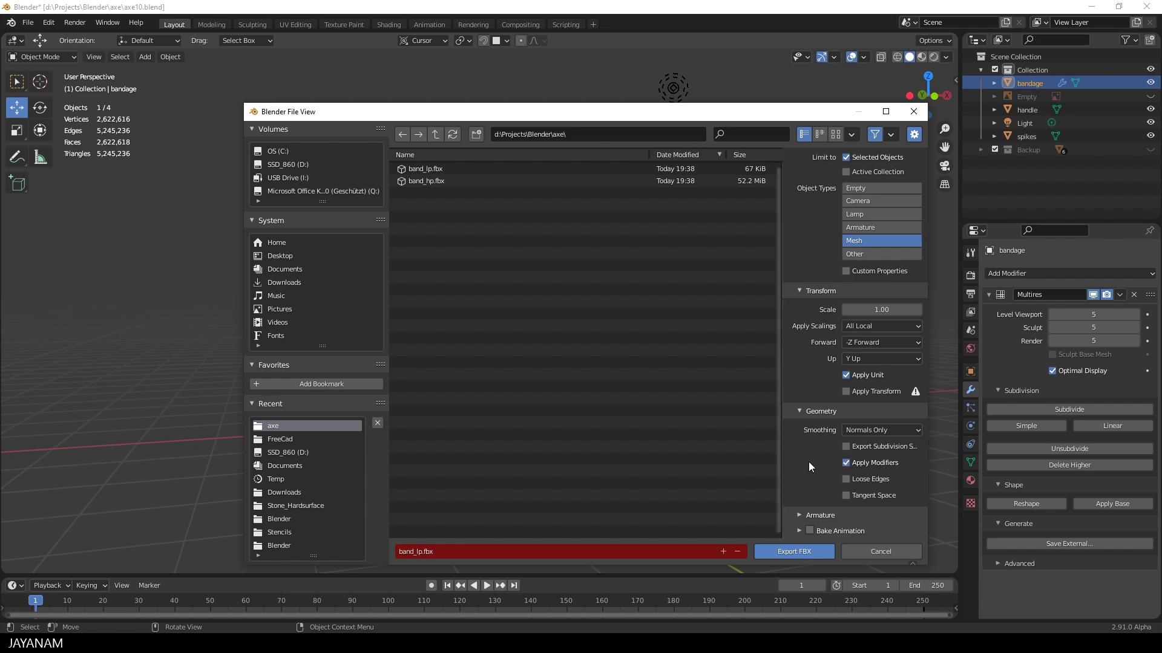
left_click(423, 180)
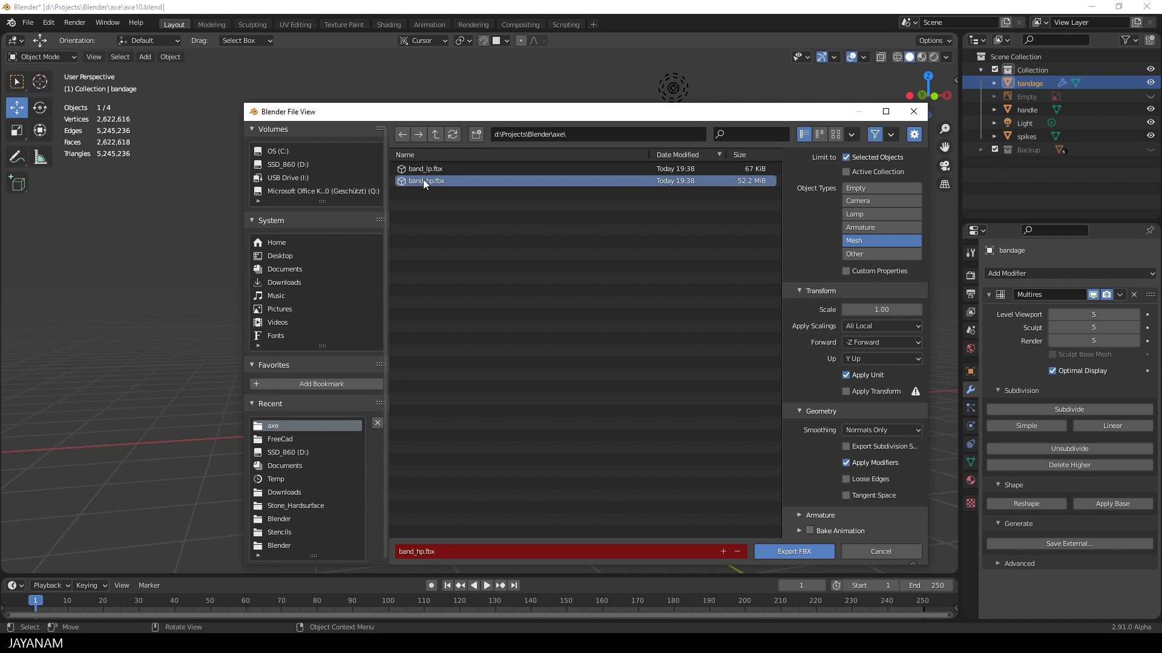
left_click(795, 553)
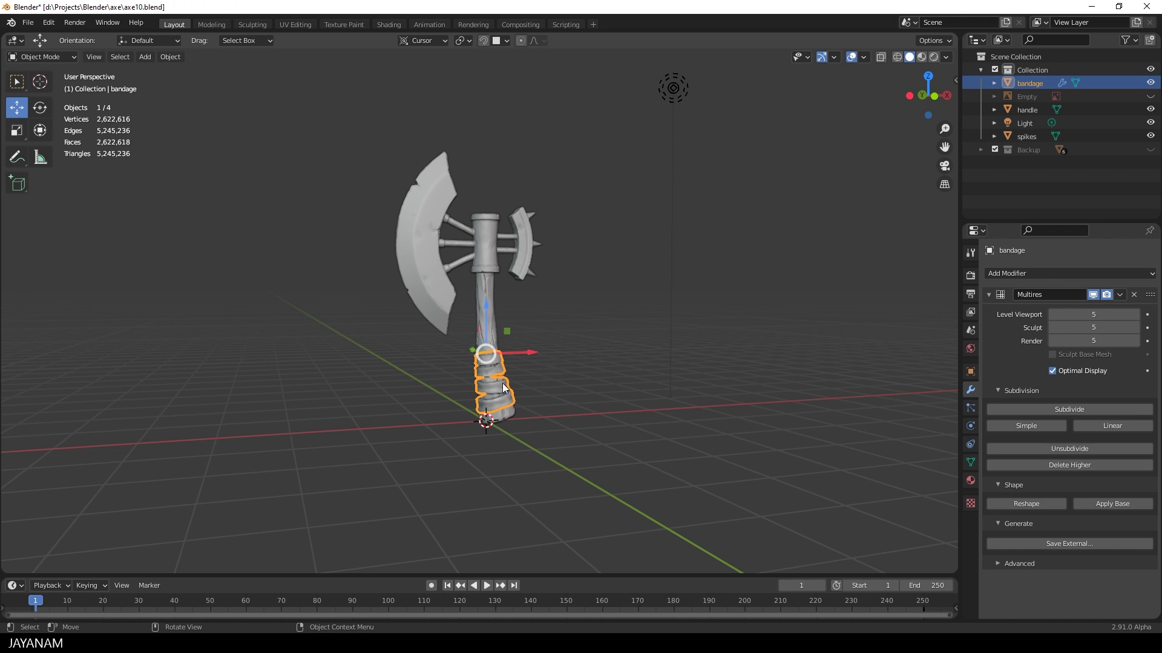
- Export the bandage as band_lp.fbx with Apply Modifiers turned off
left_click(28, 22)
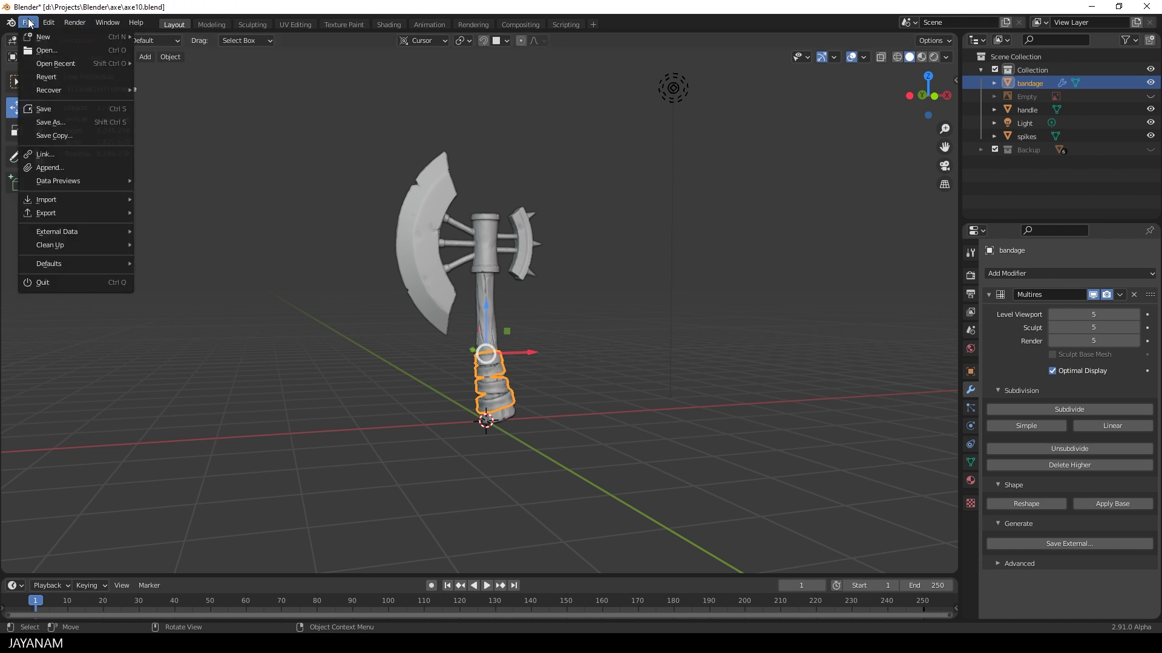
mouse_move(63, 217)
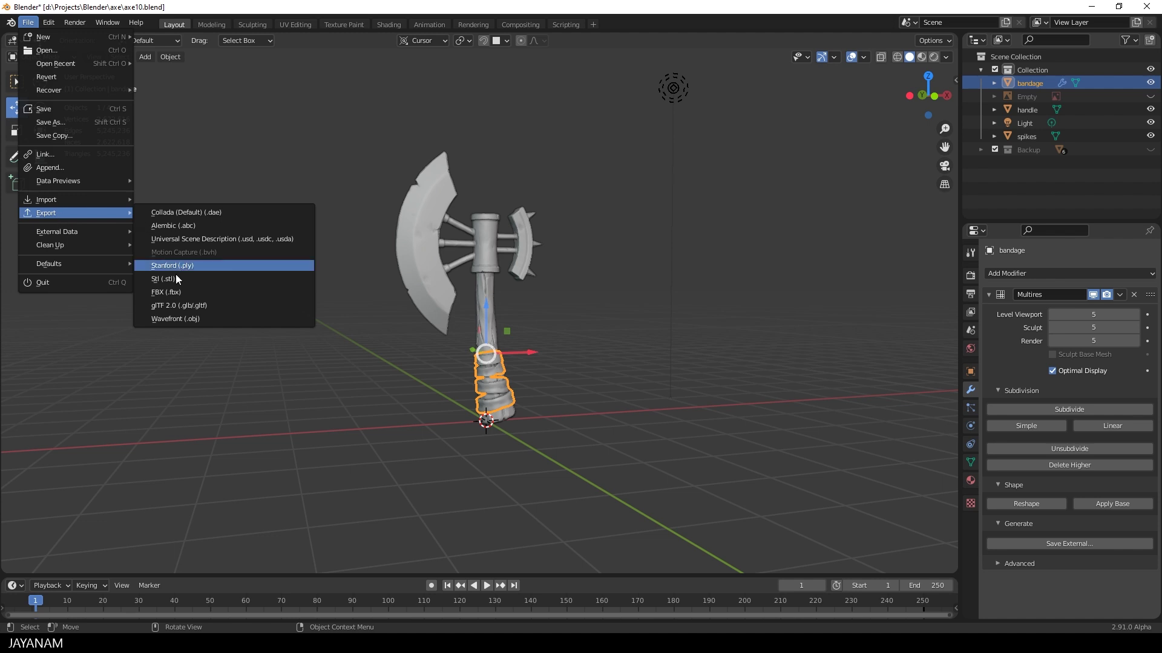
left_click(167, 292)
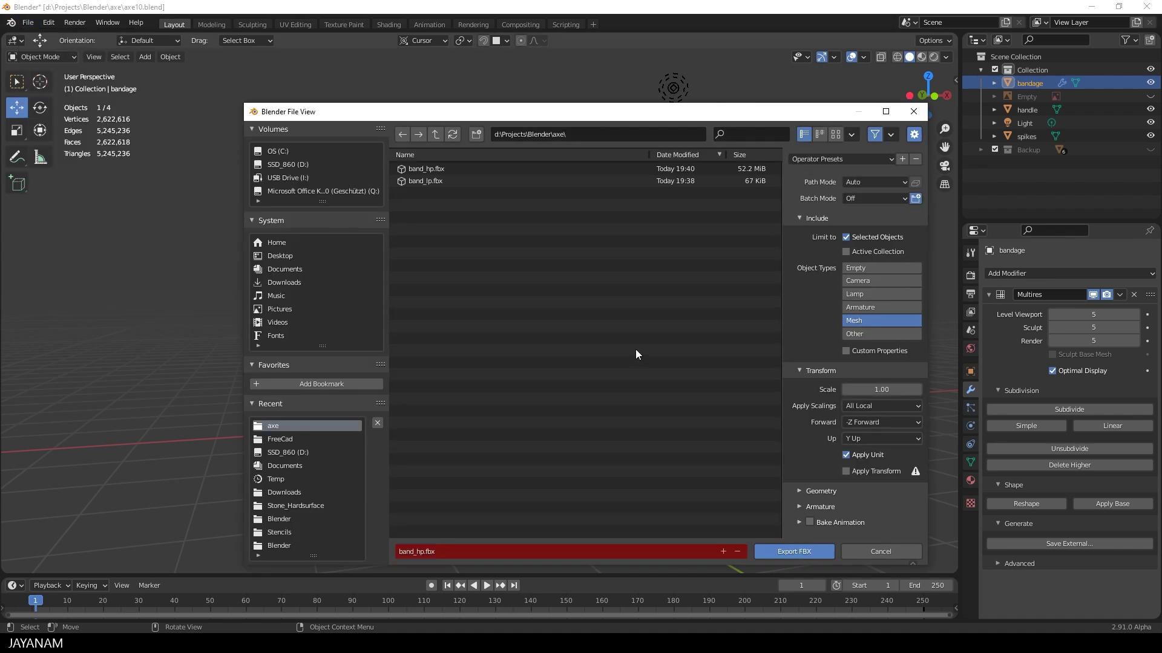
left_click(799, 491)
scroll(796, 489, "down", 3)
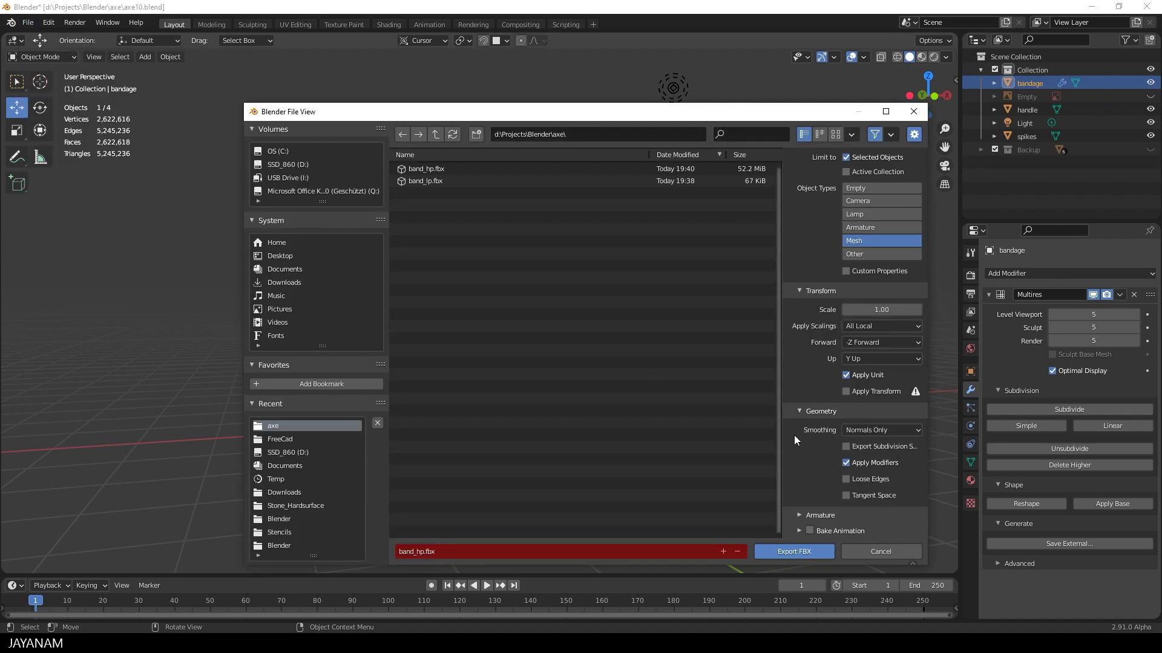
left_click(846, 462)
left_click(424, 181)
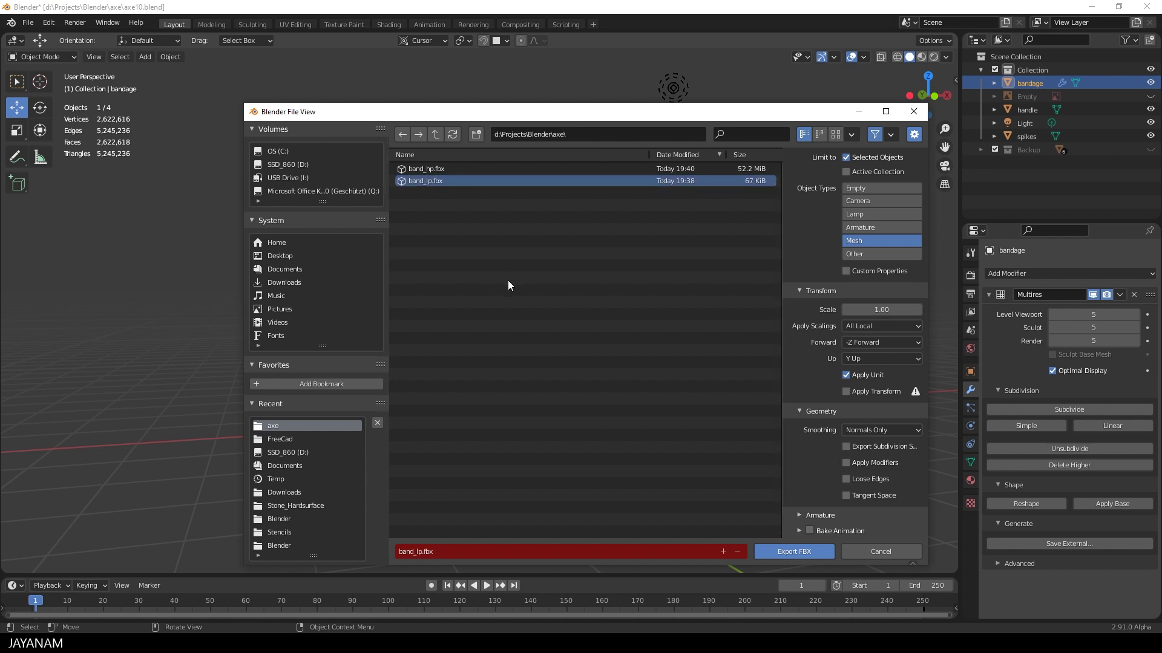
left_click(787, 553)
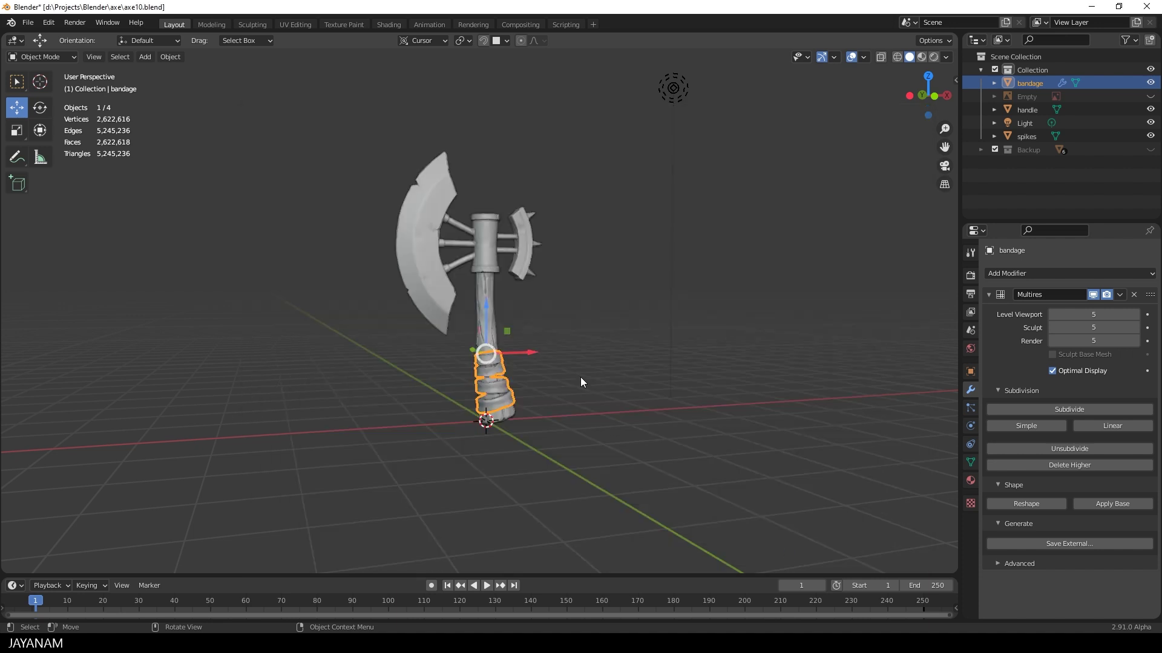
- Put the bandage into Edit Mode and select all its vertices
middle_click_drag(615, 370, 592, 385)
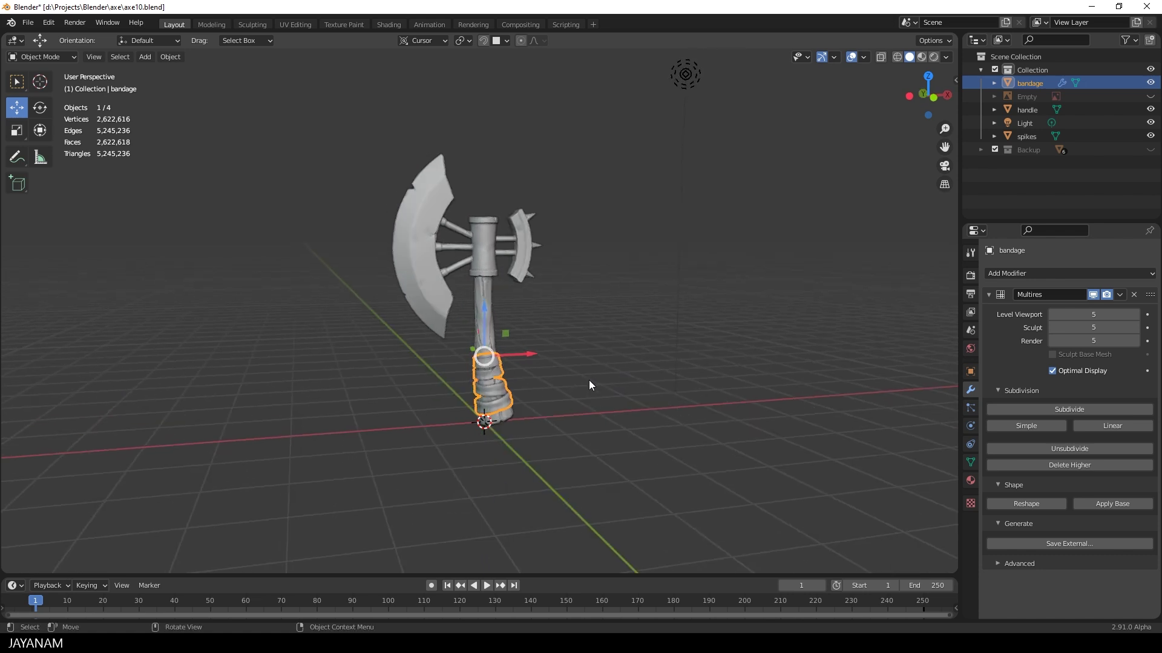
key("Tab")
scroll(589, 380, "up", 2)
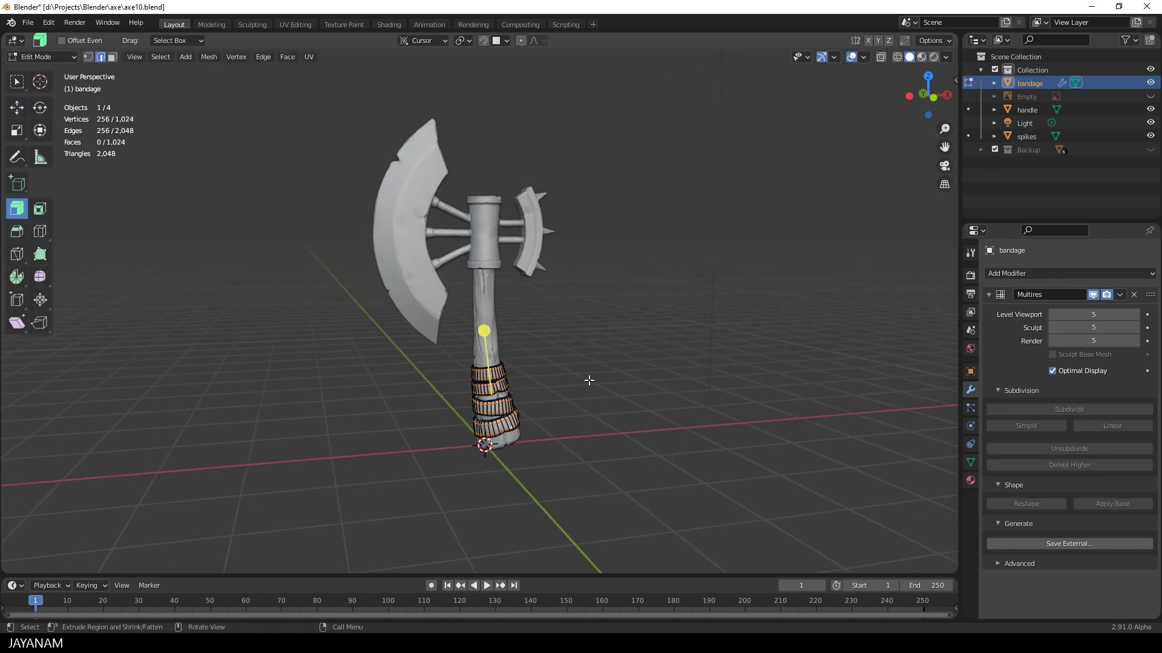
key("a")
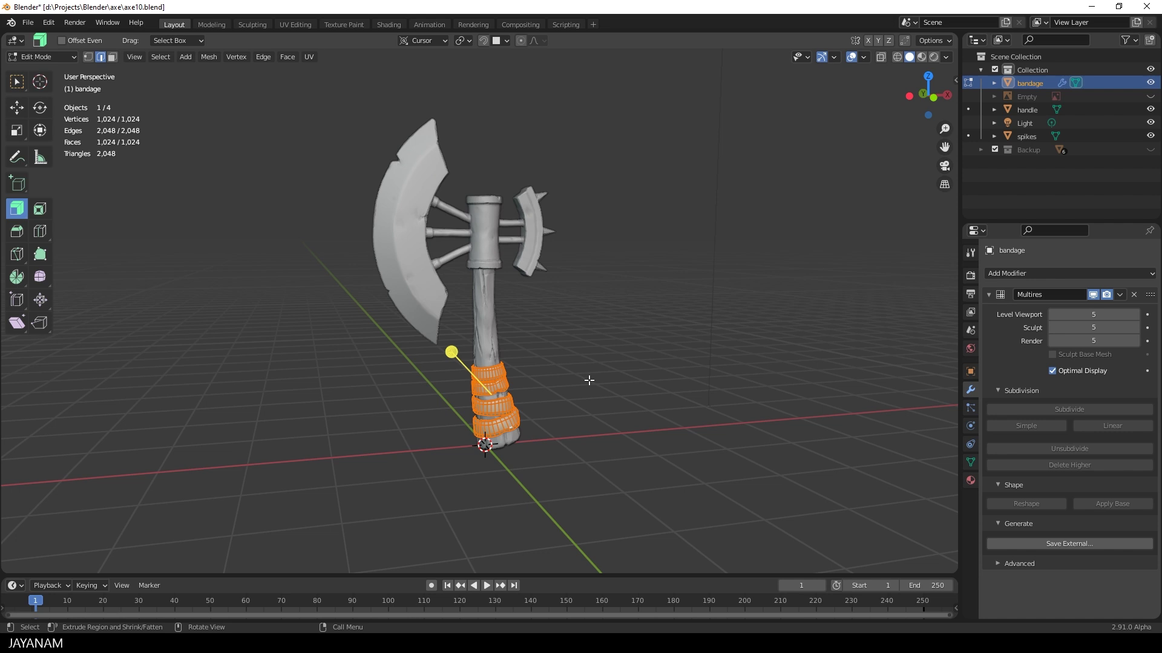
left_click(624, 480)
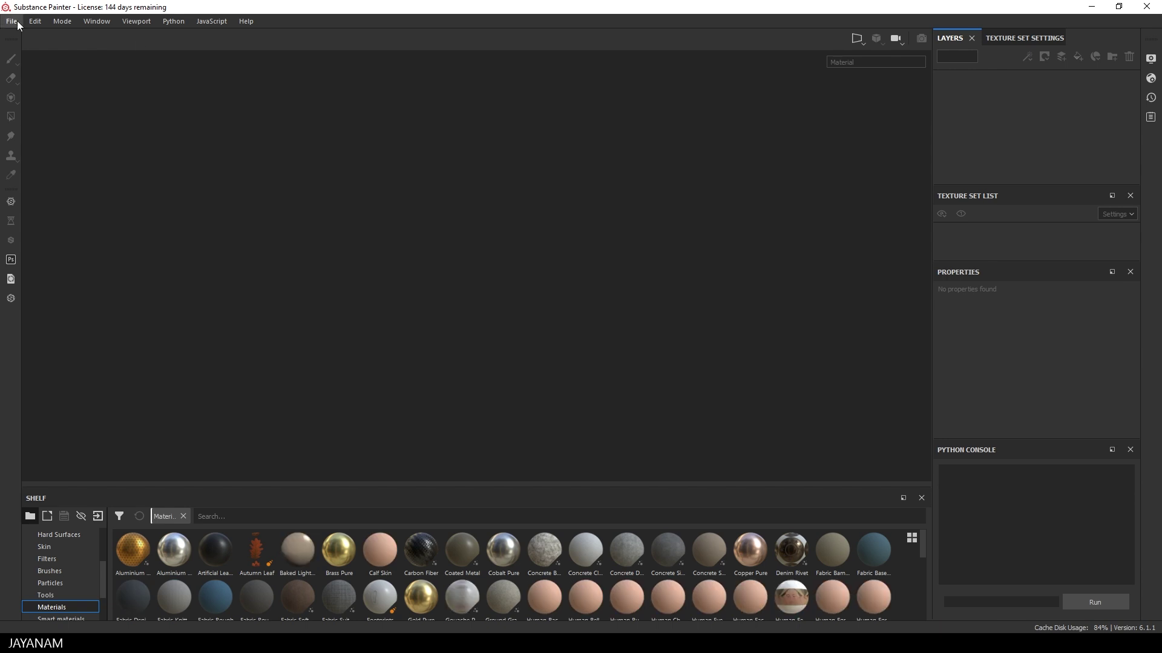
- Create a new project from the low-poly mesh band_lp.fbx
left_click(12, 22)
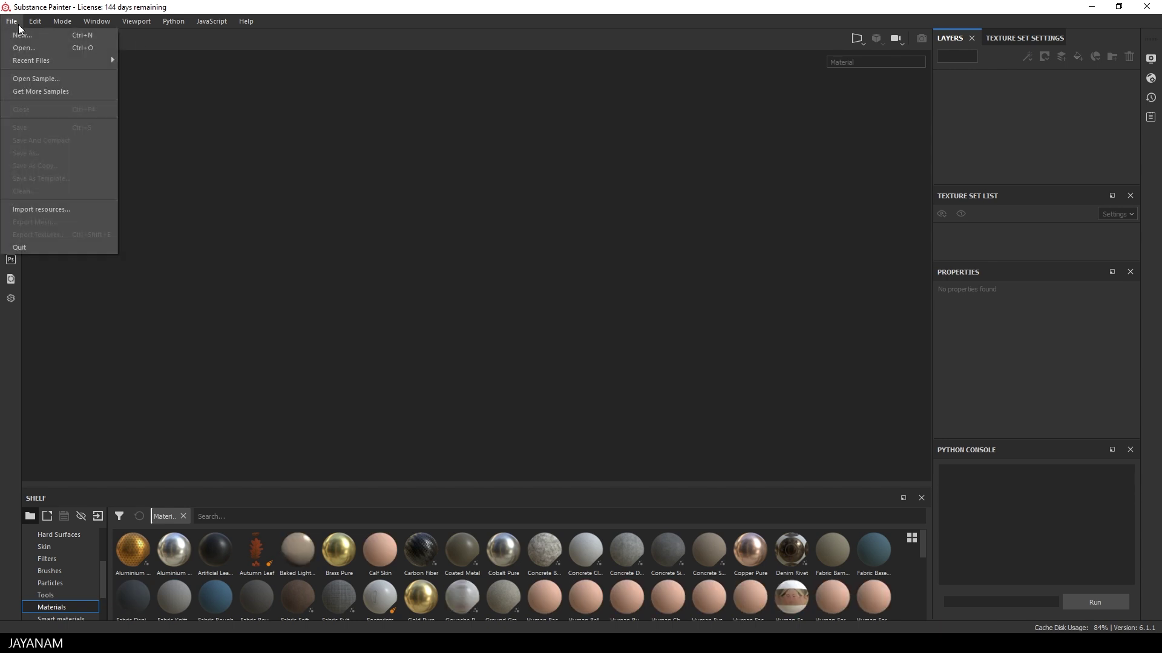
left_click(25, 36)
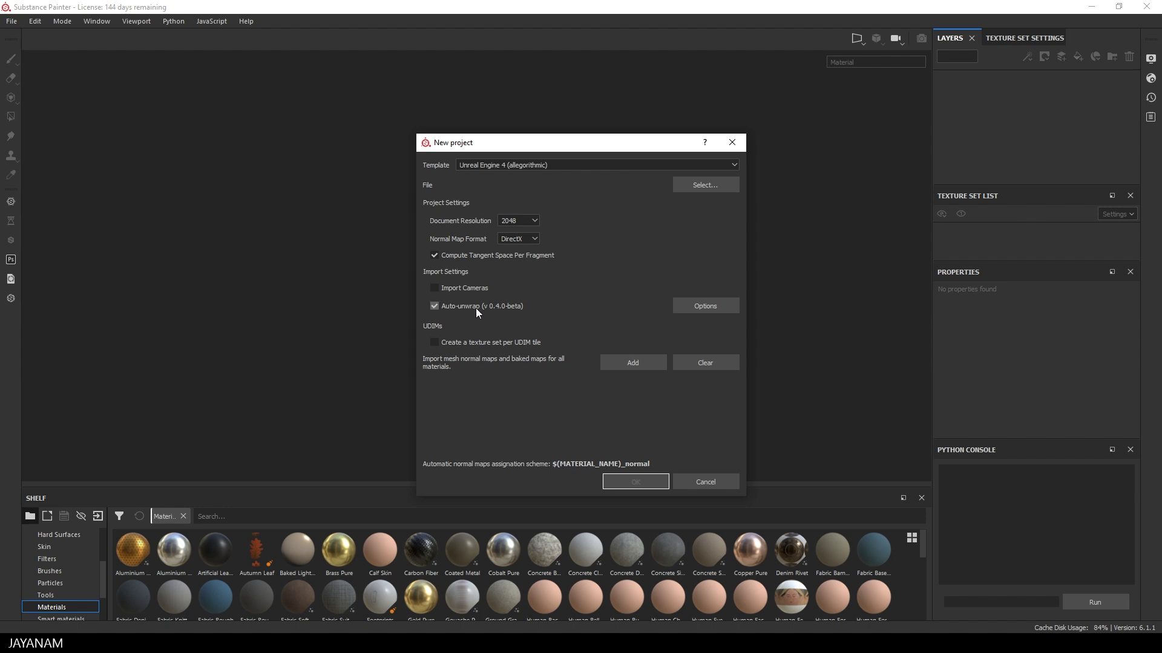
left_click(703, 186)
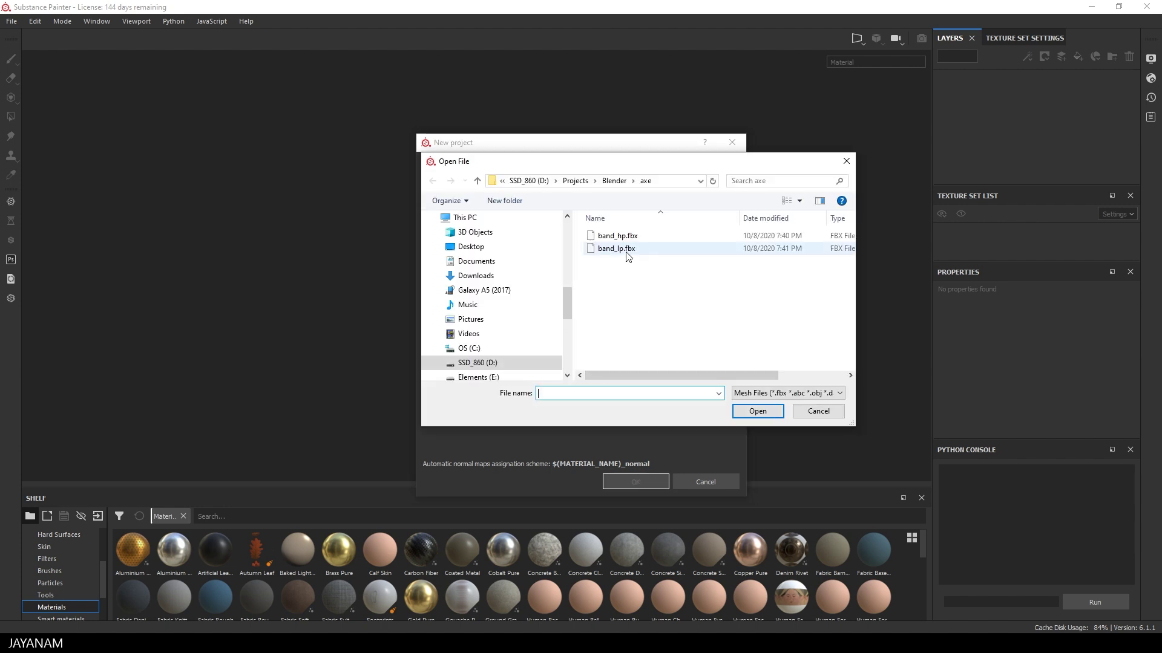
left_click(623, 251)
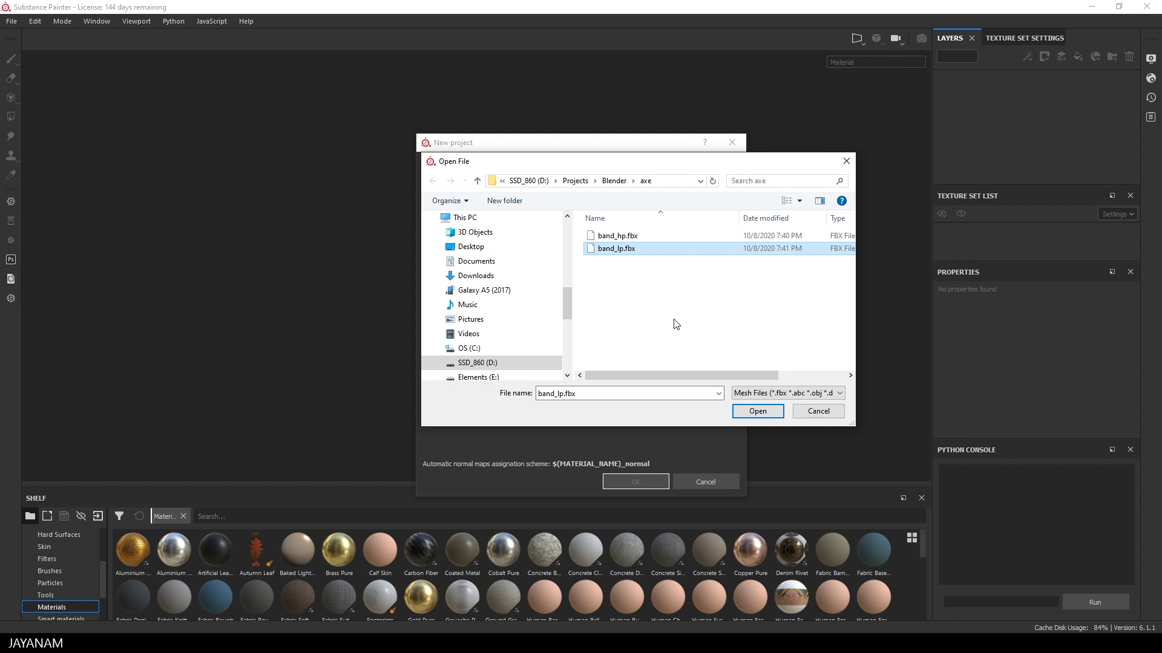
left_click(757, 410)
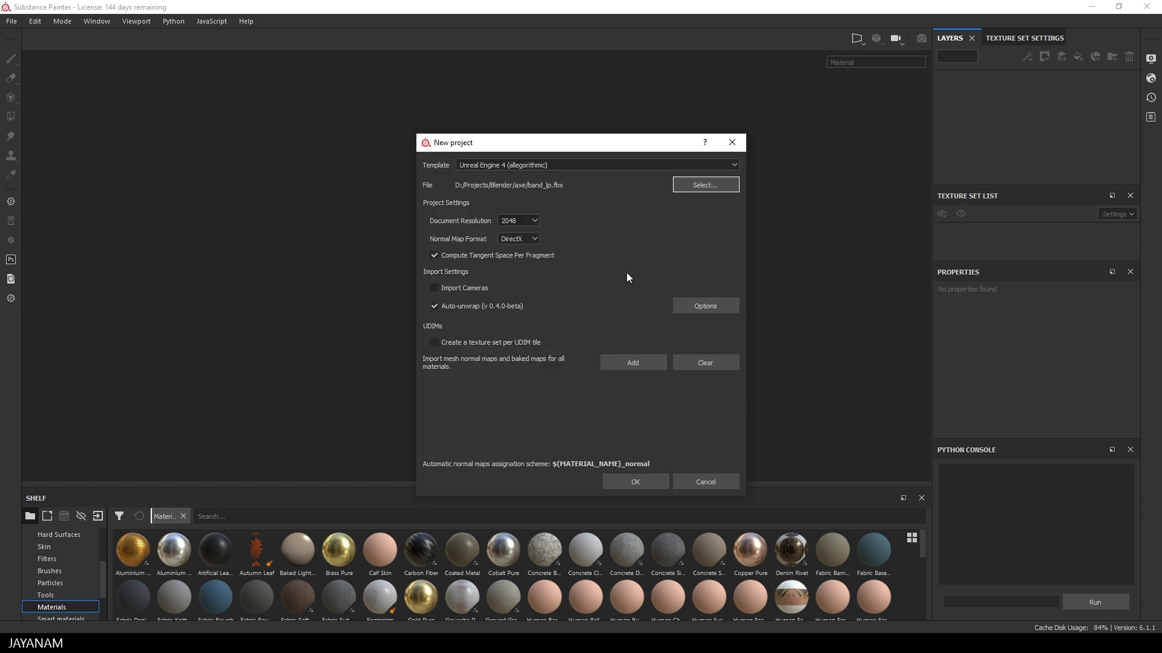
left_click(650, 484)
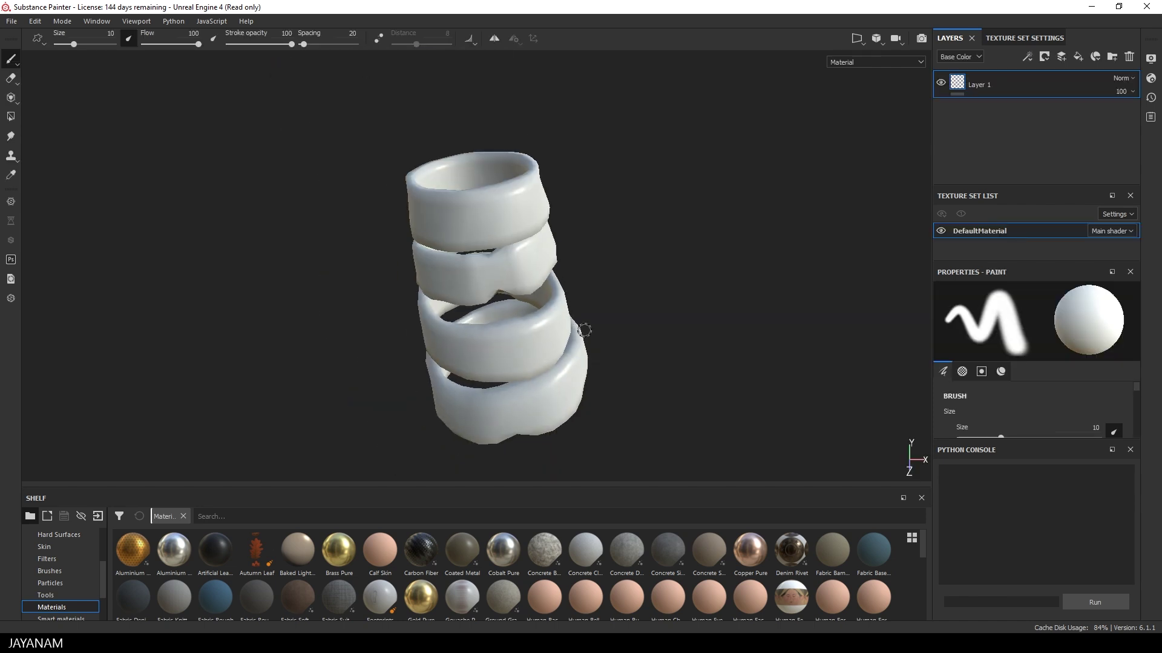
- Switch the viewport to the 3D/2D layout and centre the UV tile in the 2D view
left_click_drag(666, 335, 601, 292, "alt")
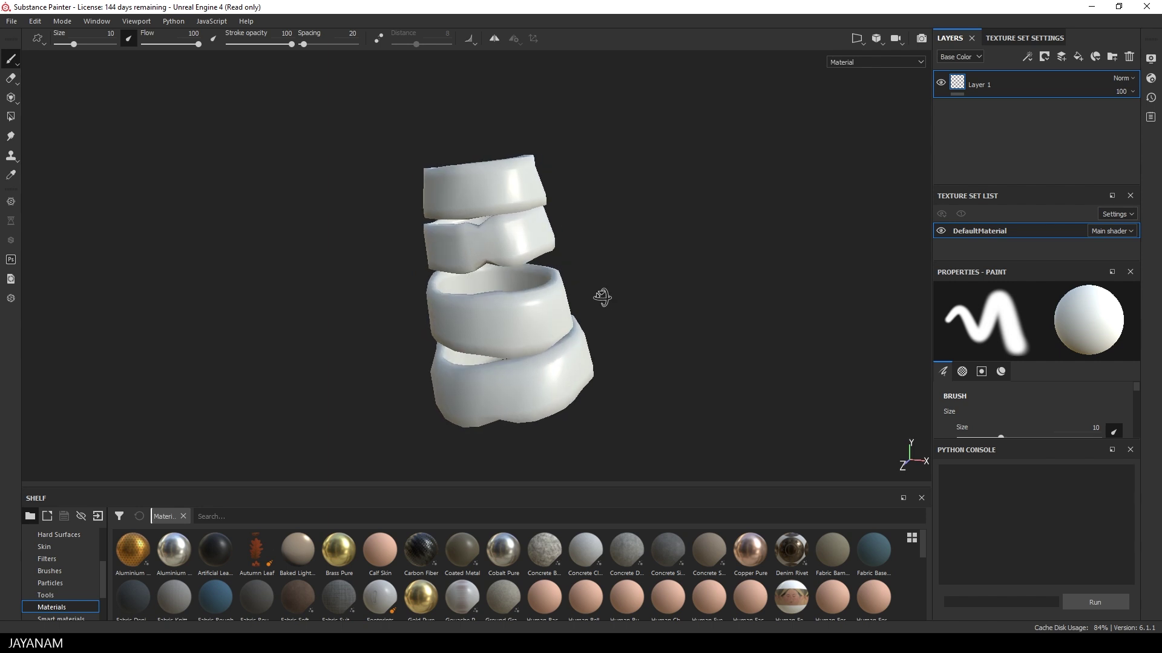
left_click(856, 39)
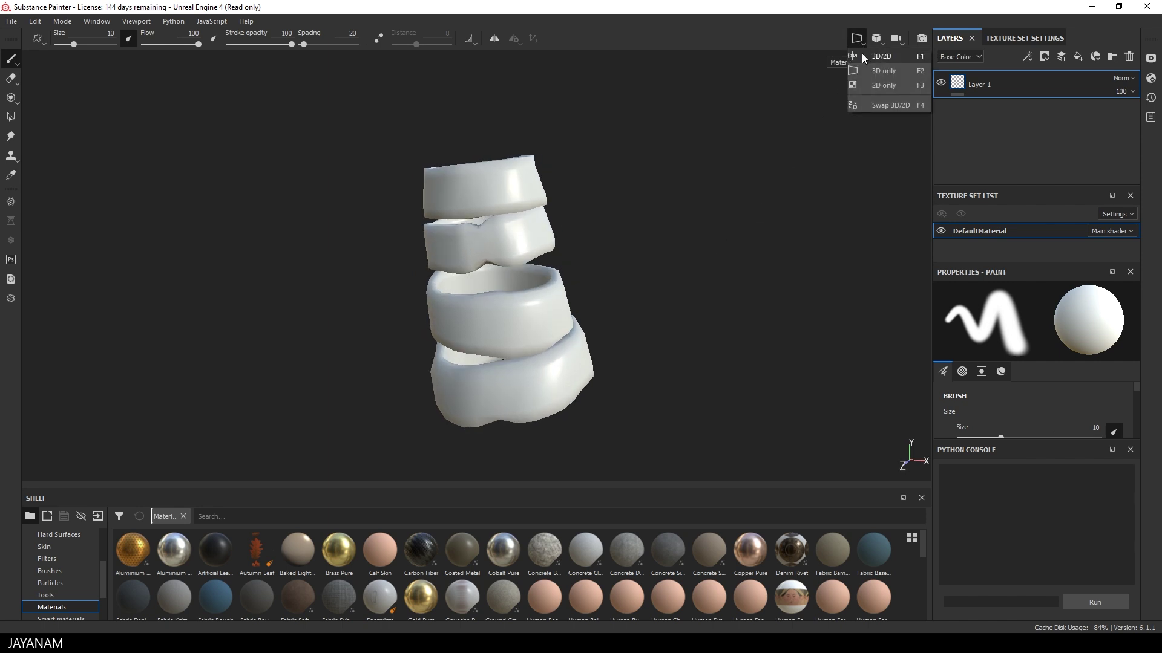
left_click(867, 57)
scroll(841, 206, "down", 5)
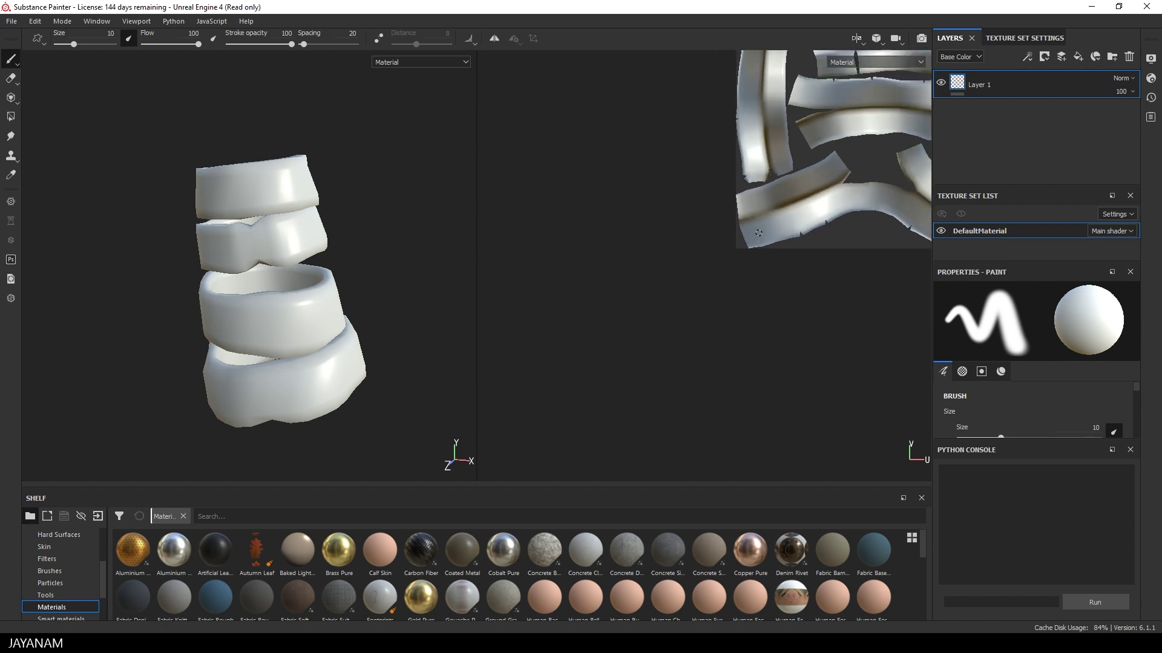
middle_click_drag(835, 234, 716, 335)
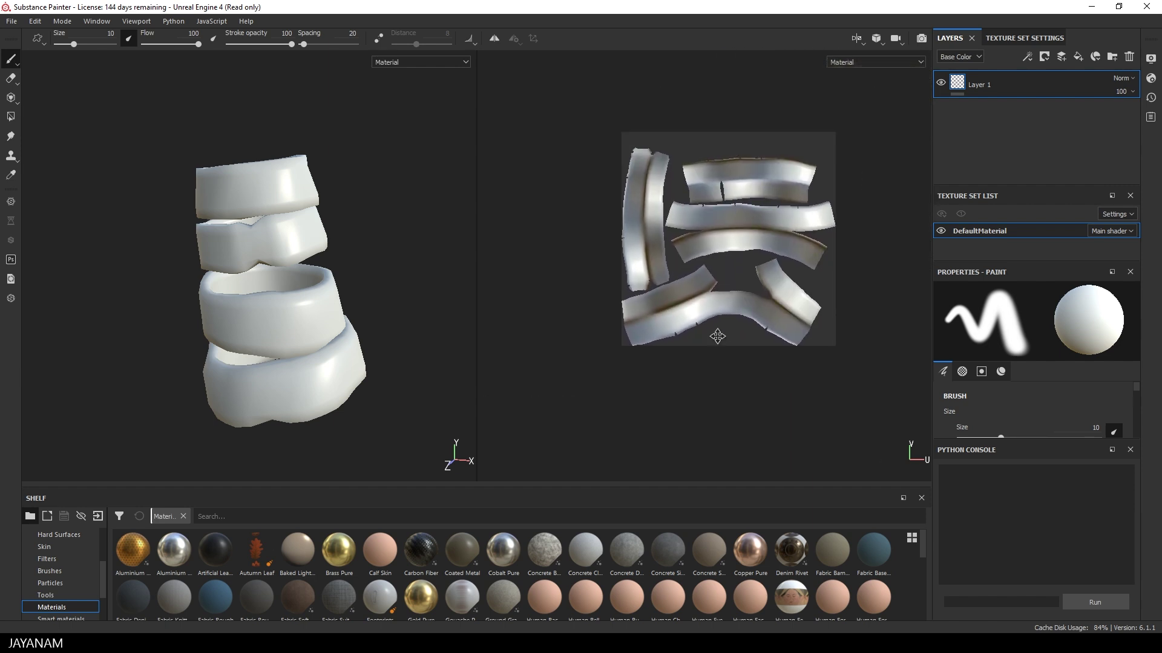
scroll(796, 282, "up", 1)
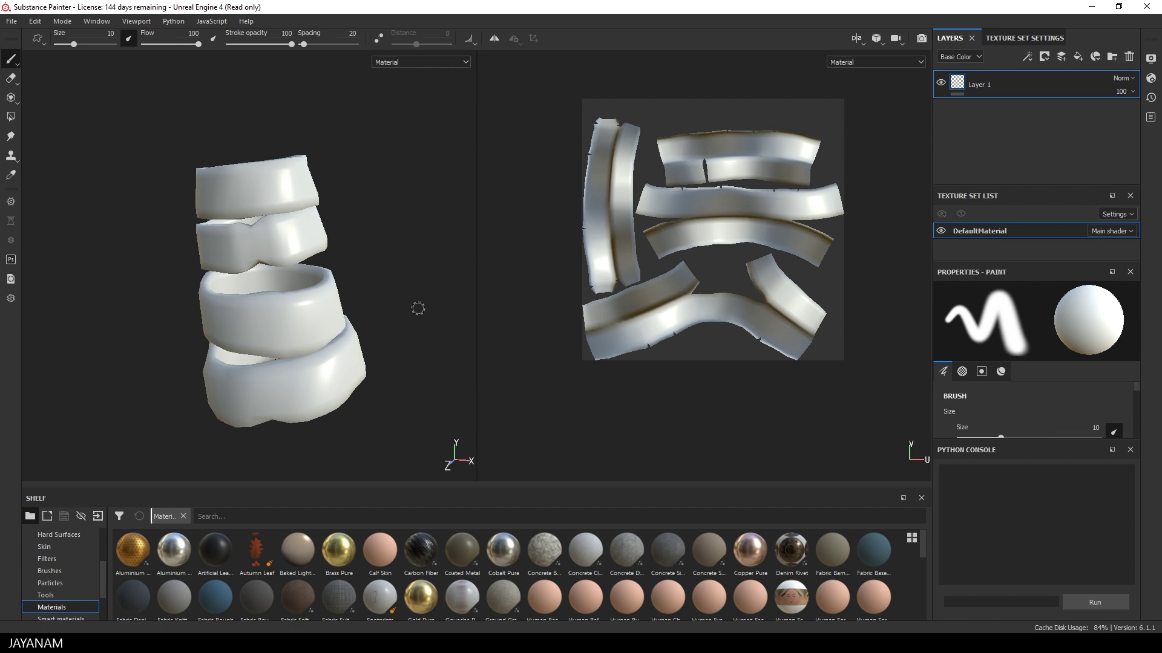
- Show DefaultMaterial's Texture Set Settings and scroll through them
left_click(1017, 40)
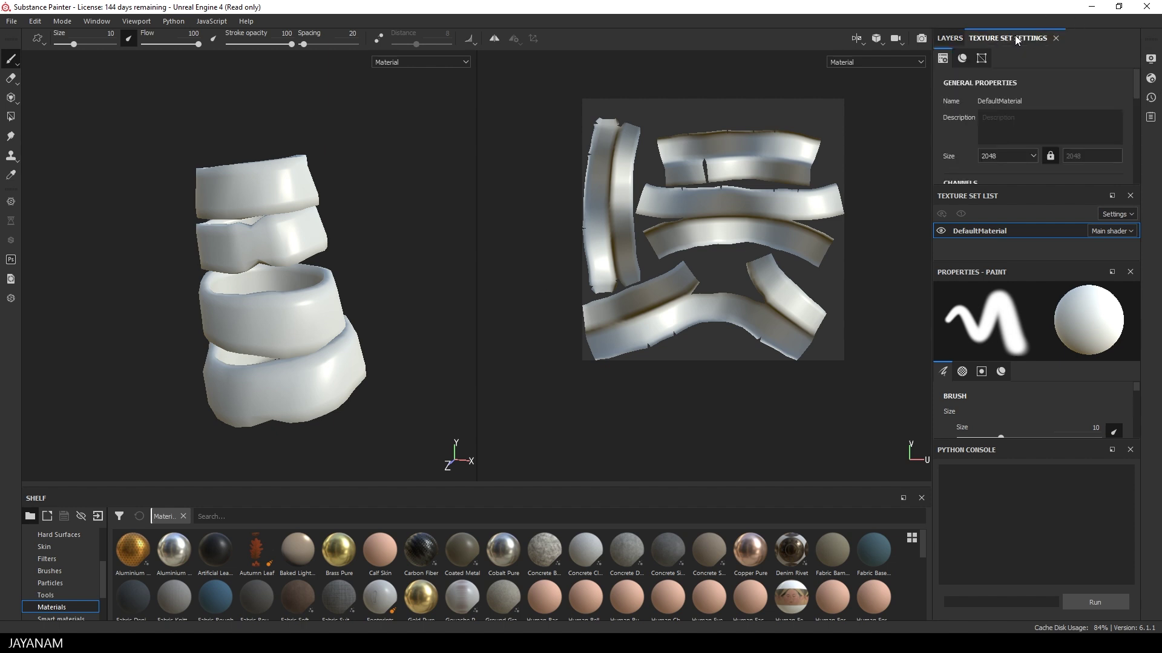
scroll(1053, 116, "down", 1)
scroll(1071, 145, "down", 1)
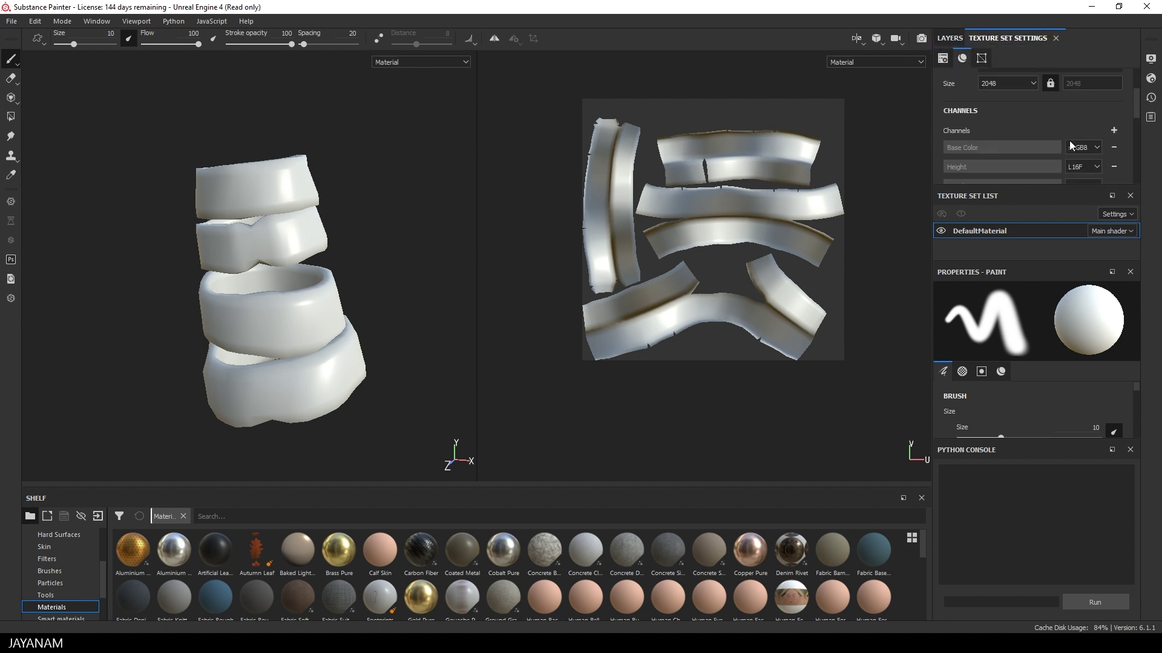
scroll(1069, 146, "down", 4)
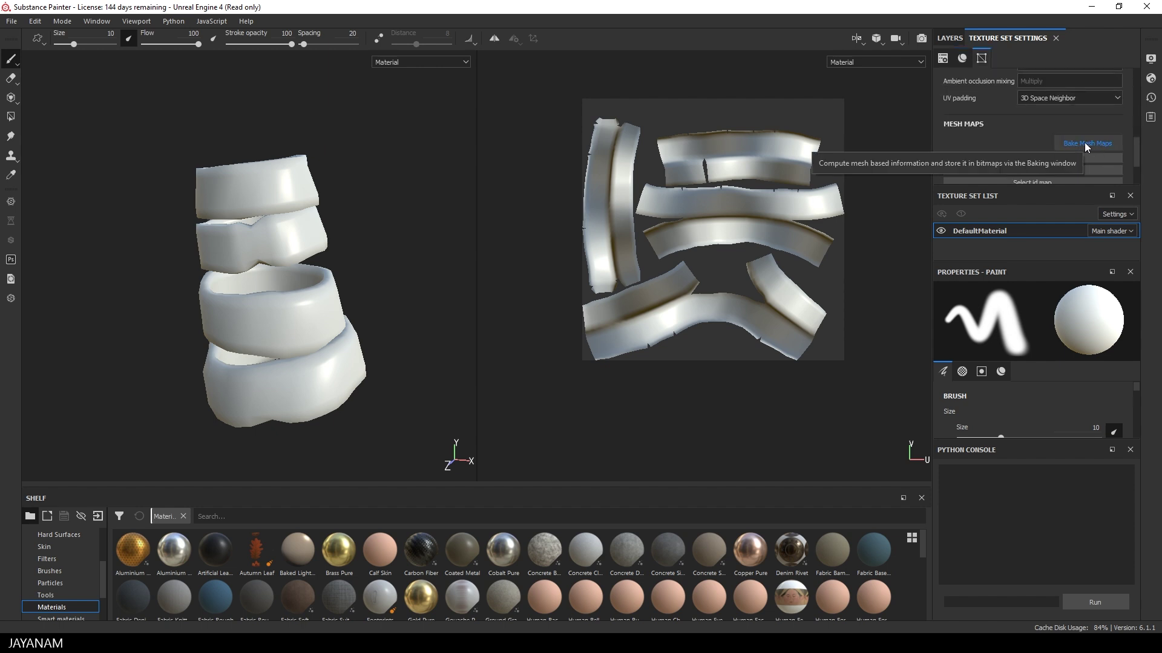
- In Bake Mesh Maps, disable ID and Thickness and set output size to 2048
left_click(35, 21)
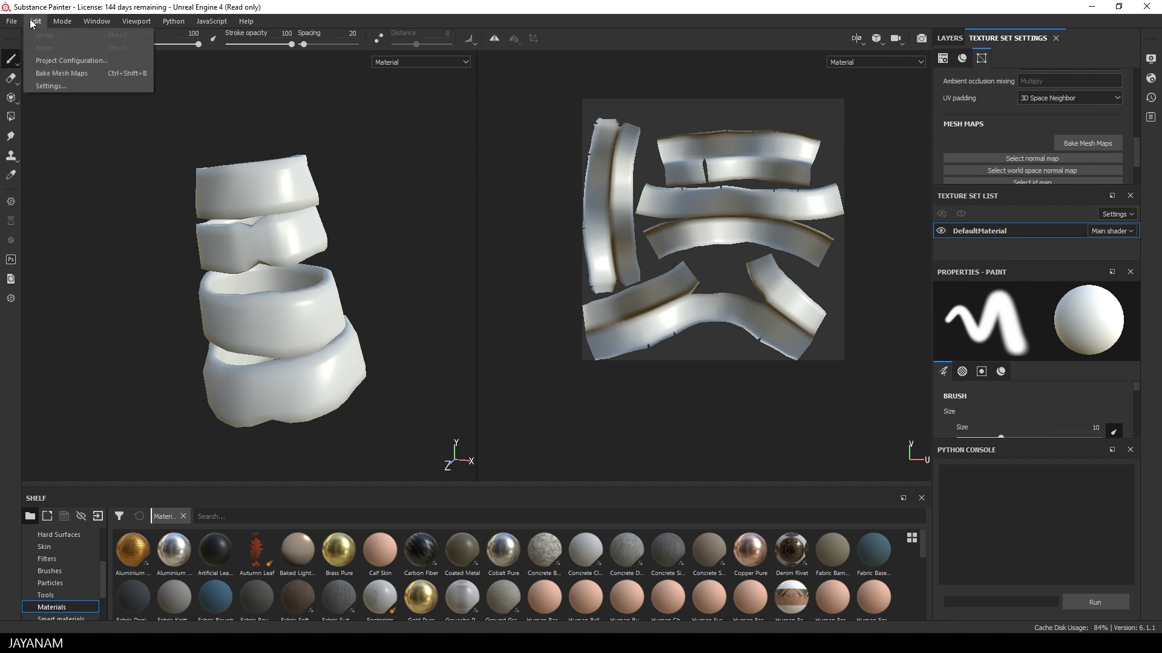
left_click(75, 73)
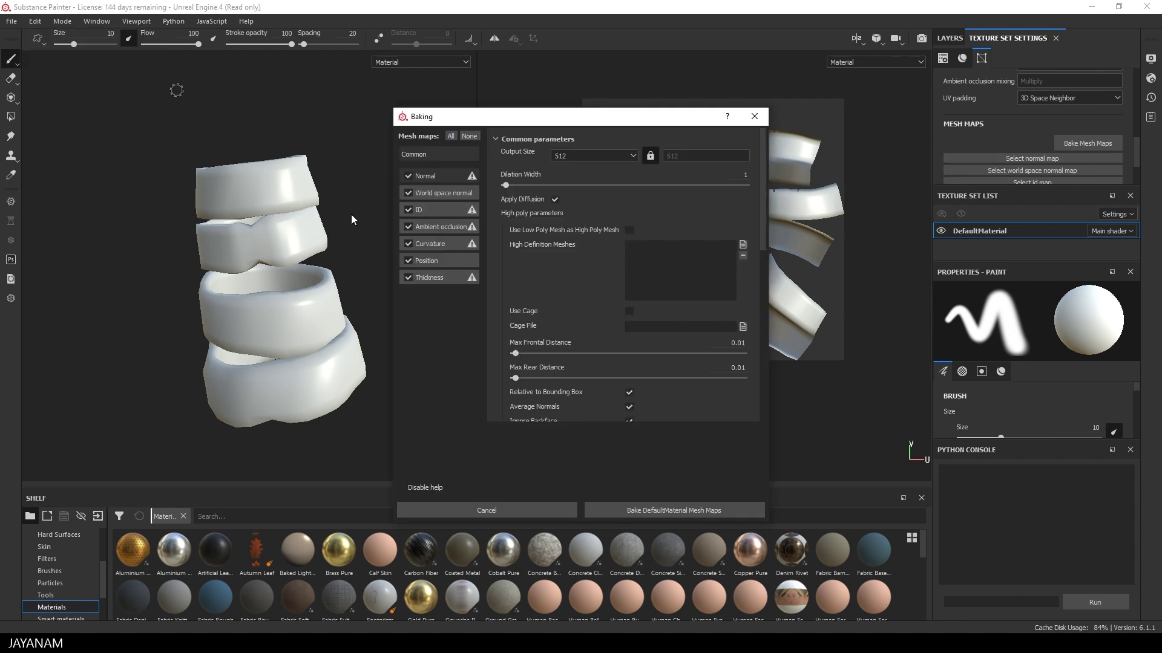
left_click(406, 209)
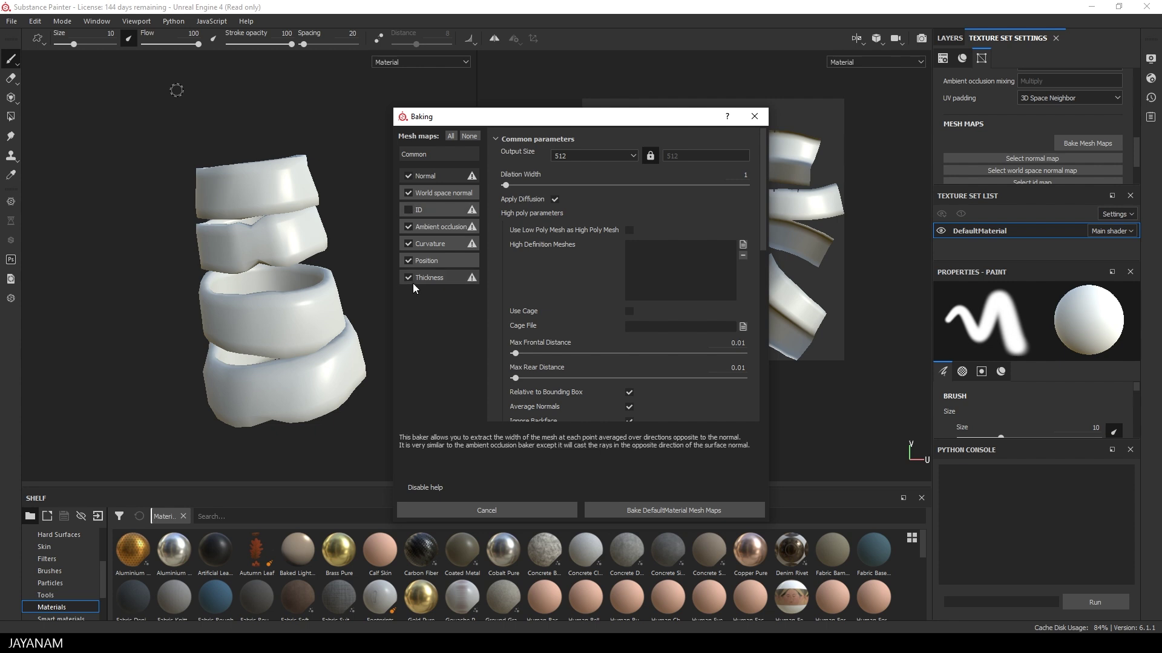
left_click(409, 278)
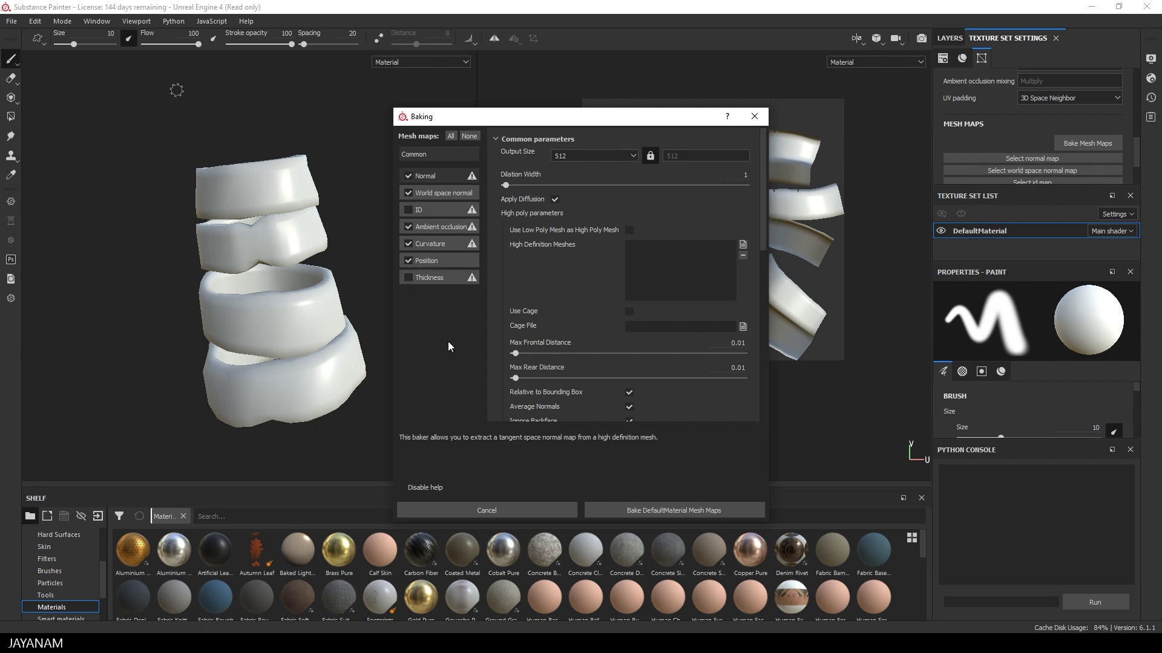
left_click(610, 157)
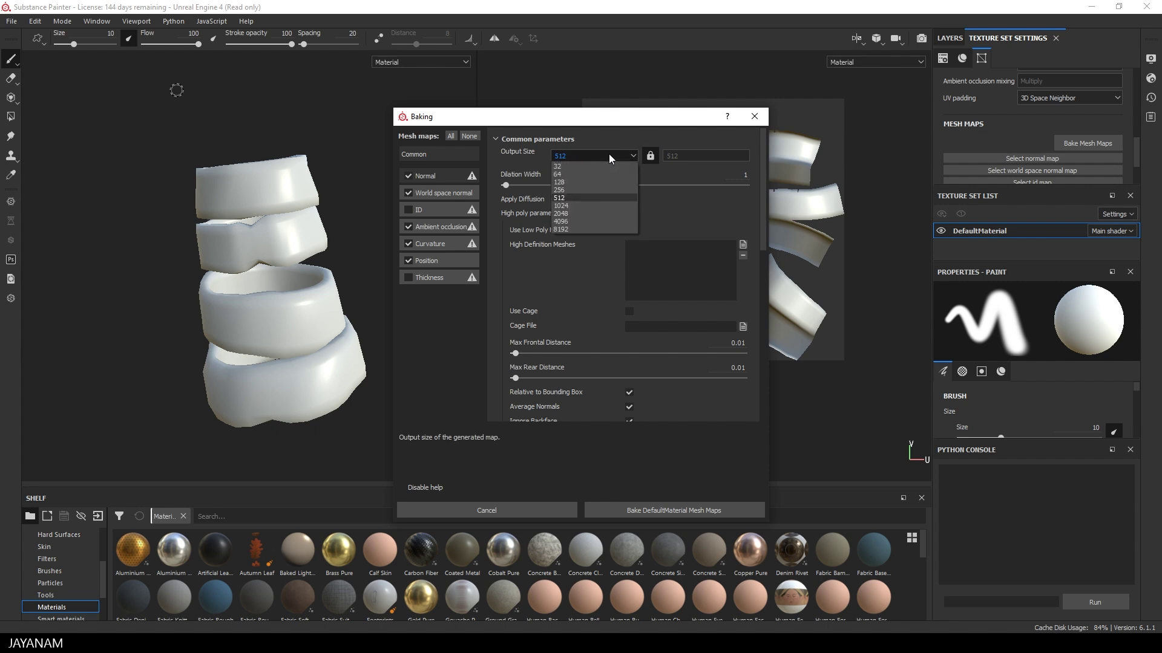
left_click(569, 213)
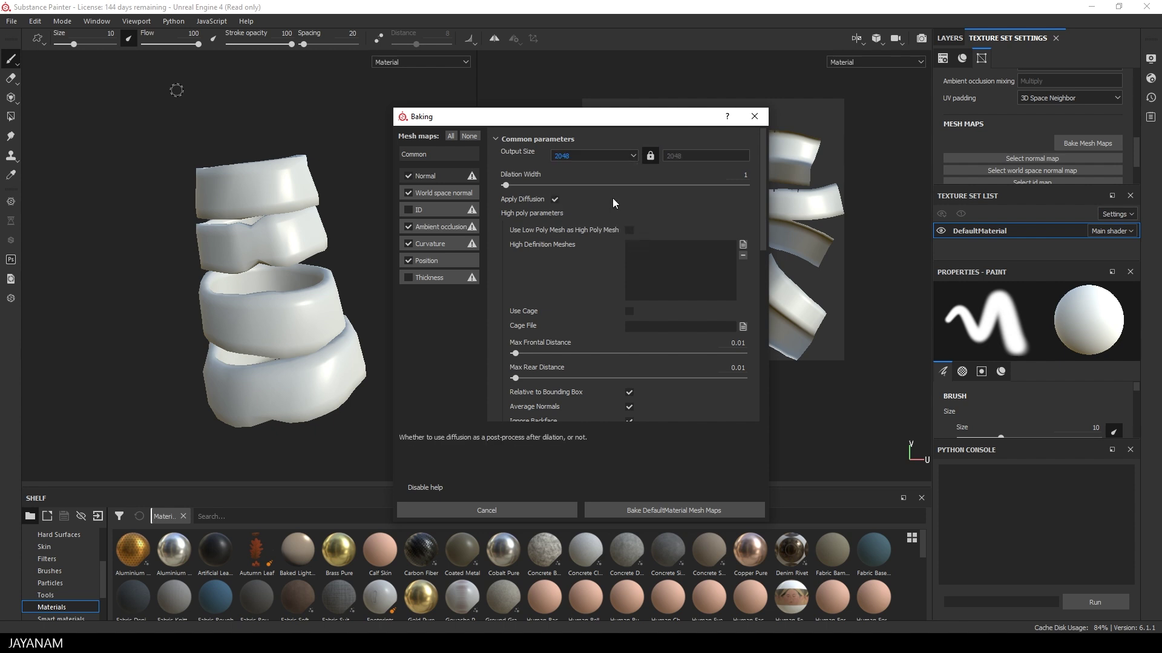
left_click(742, 245)
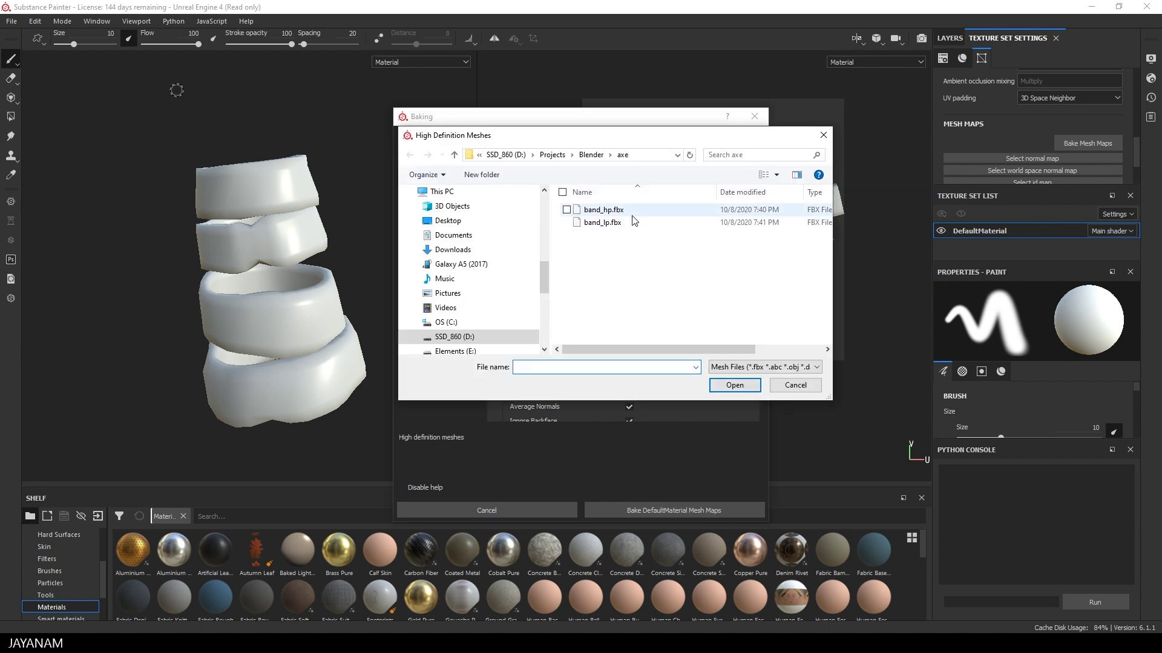
- Bake from high-poly band_hp.fbx with a raised Max Frontal Distance and Subsampling 2x2 antialiasing
left_click(605, 209)
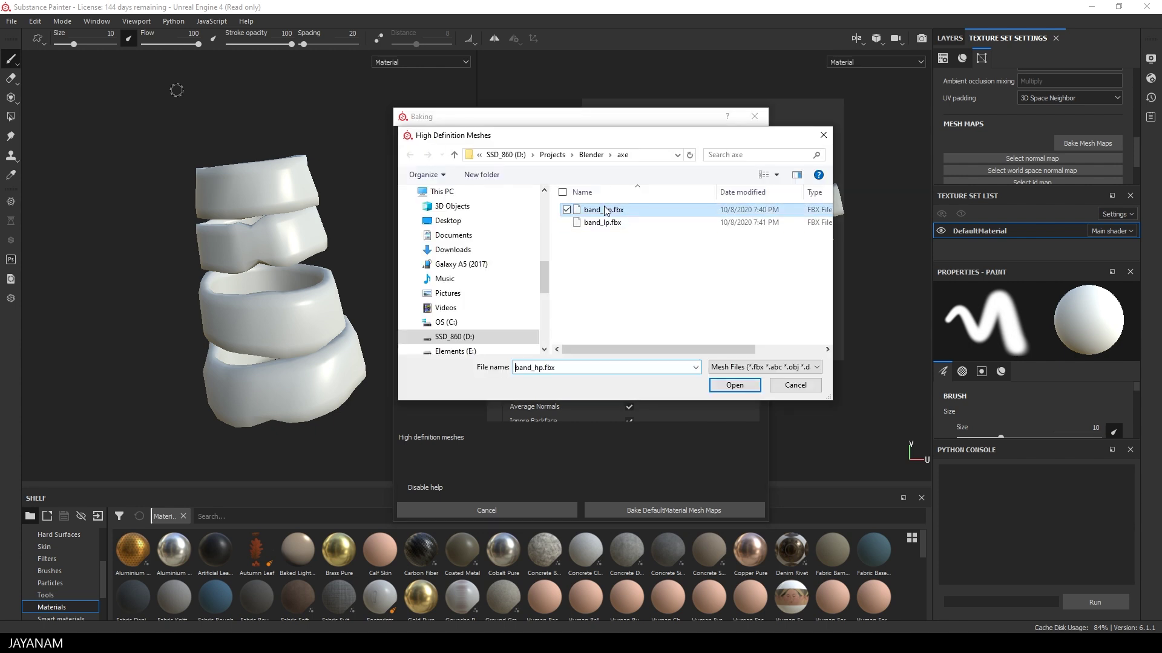
left_click(734, 385)
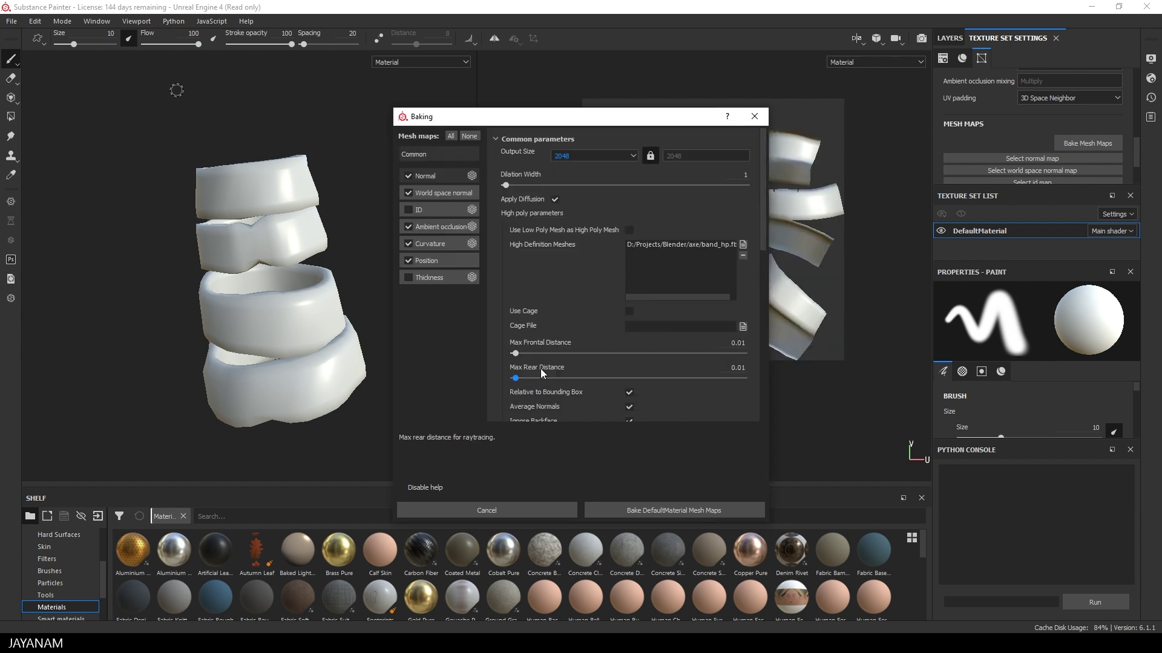
left_click_drag(521, 355, 519, 381)
scroll(647, 374, "down", 1)
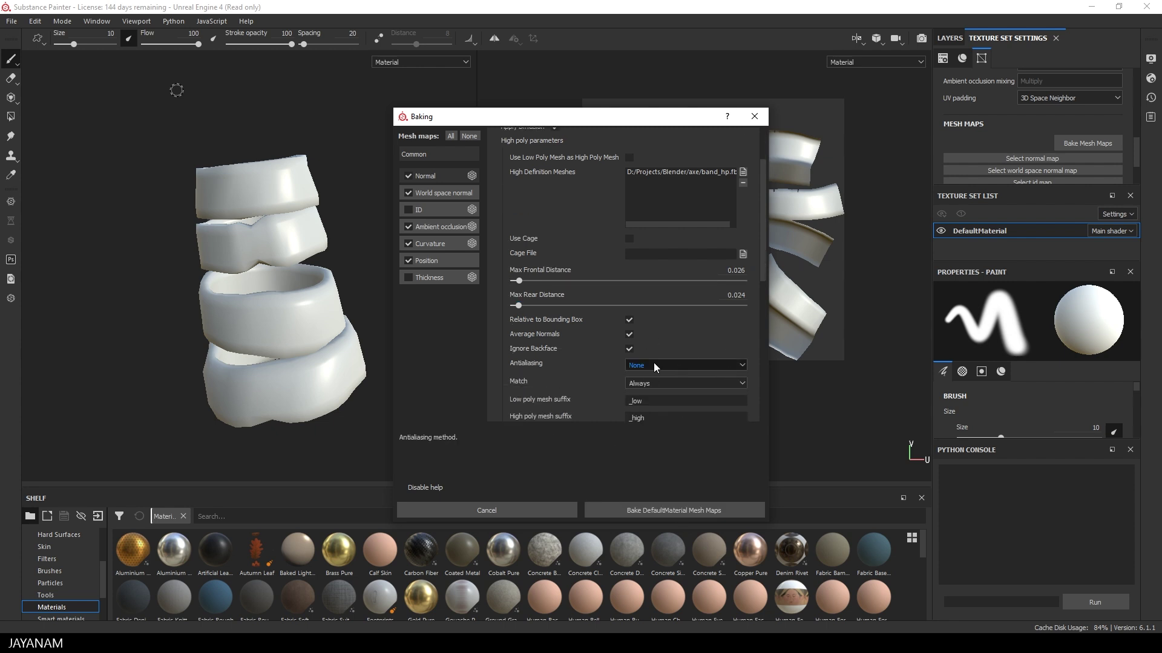
left_click(653, 362)
left_click(665, 384)
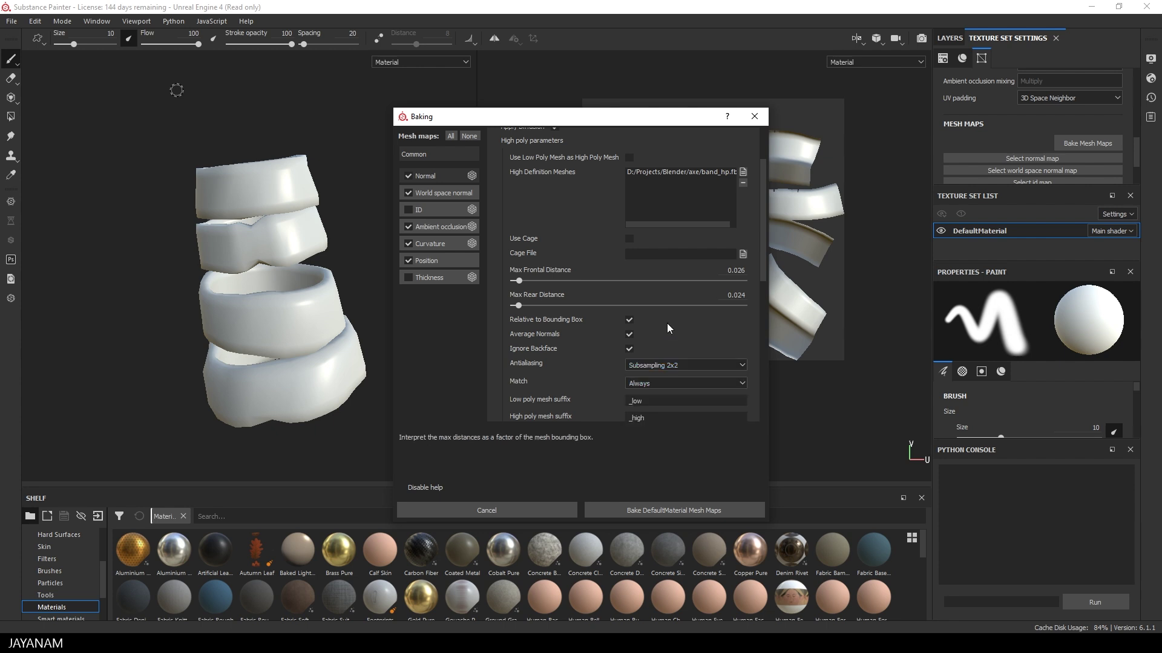
left_click(671, 510)
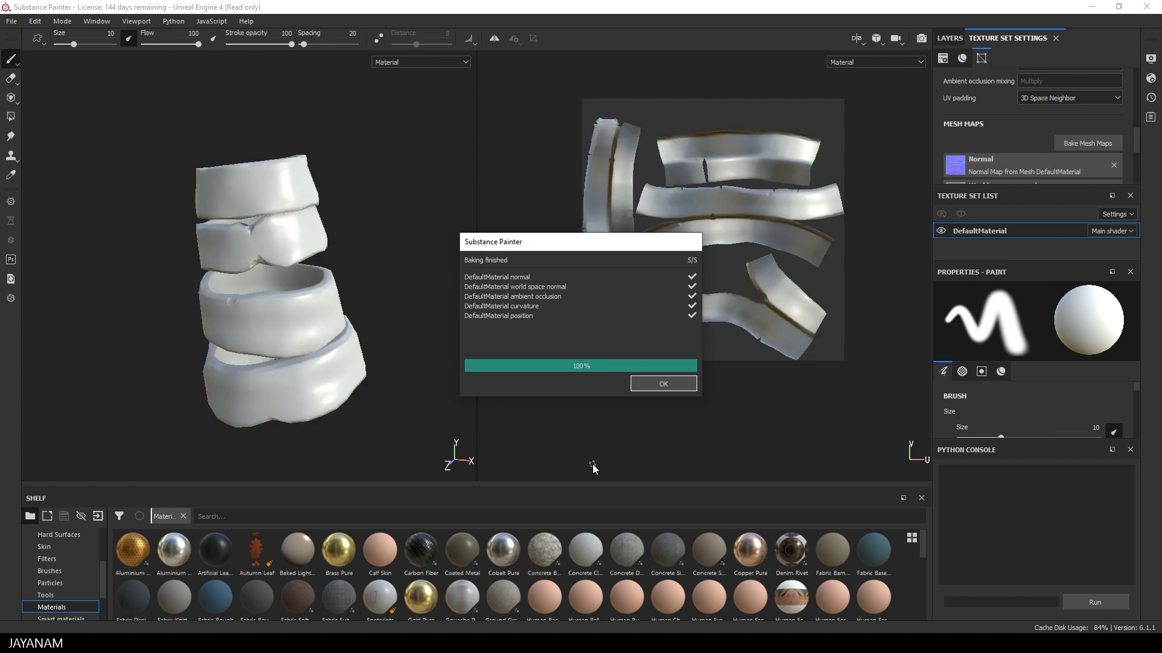
- Close the Baking finished report and orbit the bandage to inspect the baked detail
left_click(671, 384)
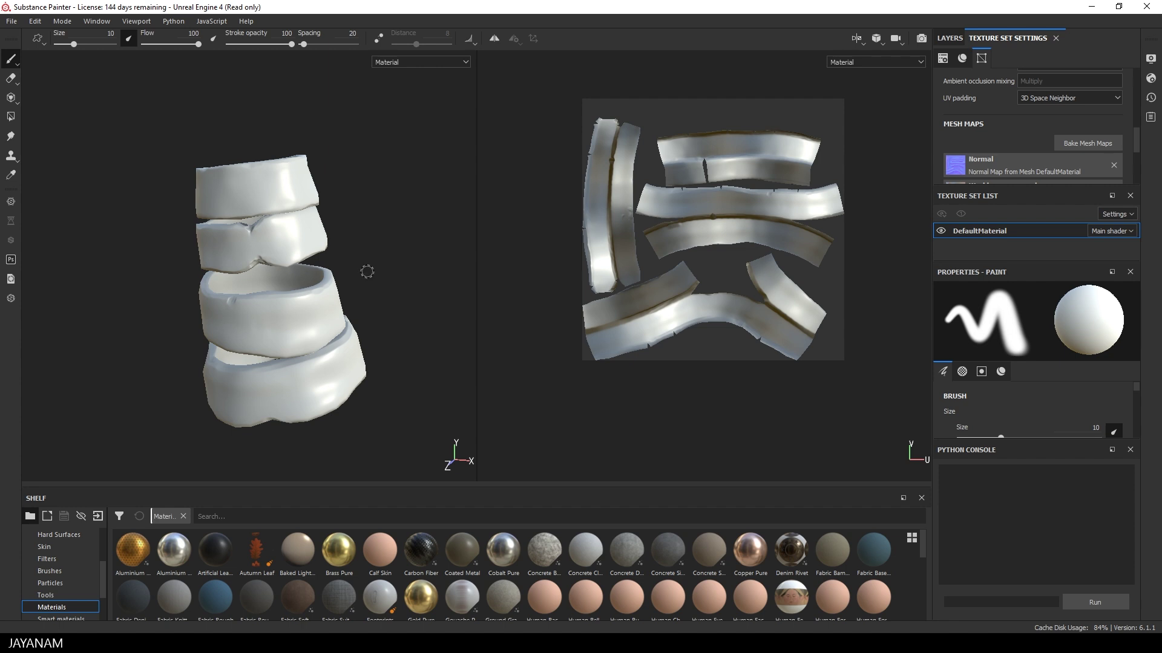
left_click_drag(386, 256, 337, 267, "alt")
middle_click_drag(337, 266, 269, 276, "alt")
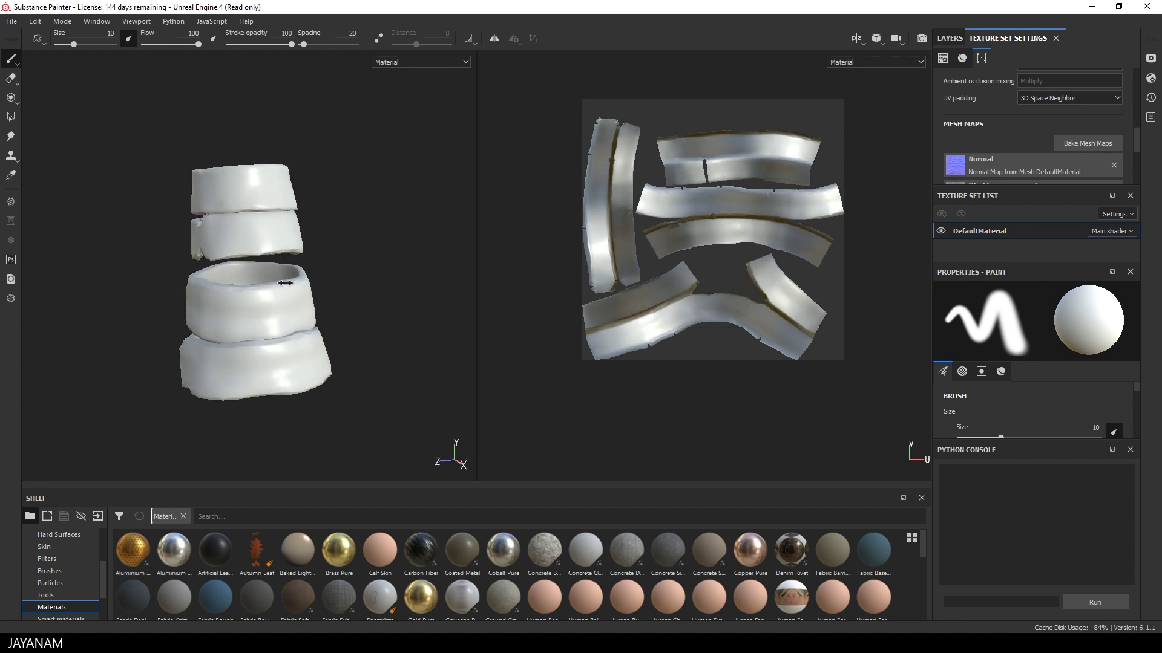
mouse_move(264, 282)
right_mouse_down("shift")
mouse_move(334, 285)
mouse_move(254, 282)
right_mouse_up("shift")
left_click_drag(259, 278, 343, 269, "alt")
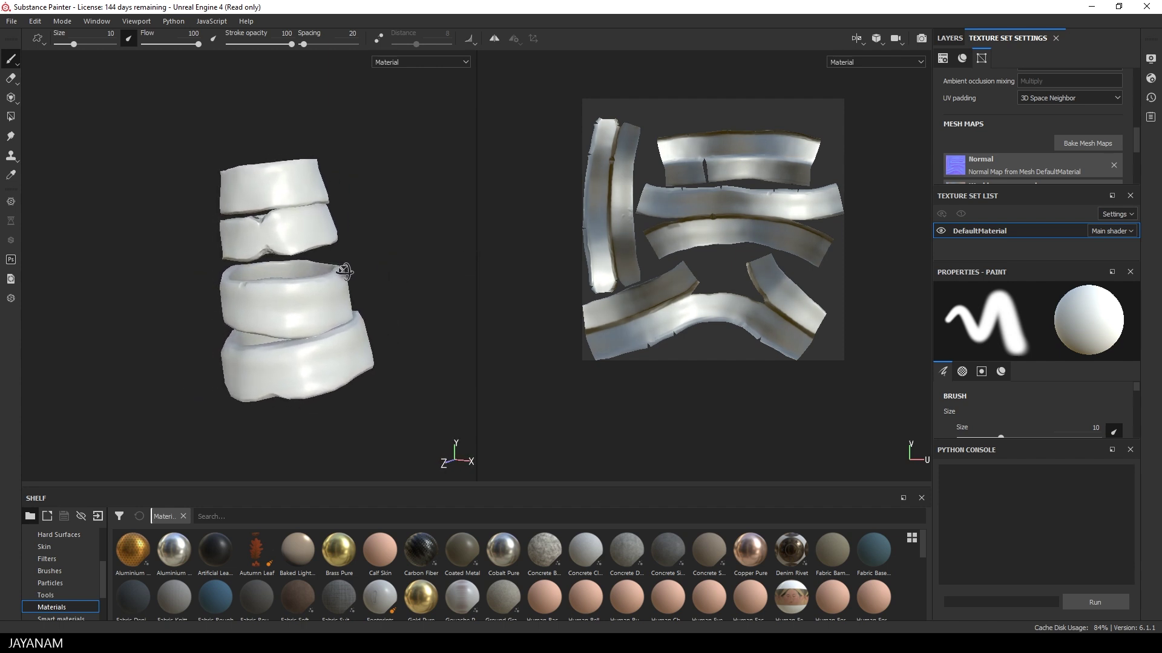
- Switch to a 3D-only view and apply the Leather Stylized smart material to the bandage
left_click(856, 39)
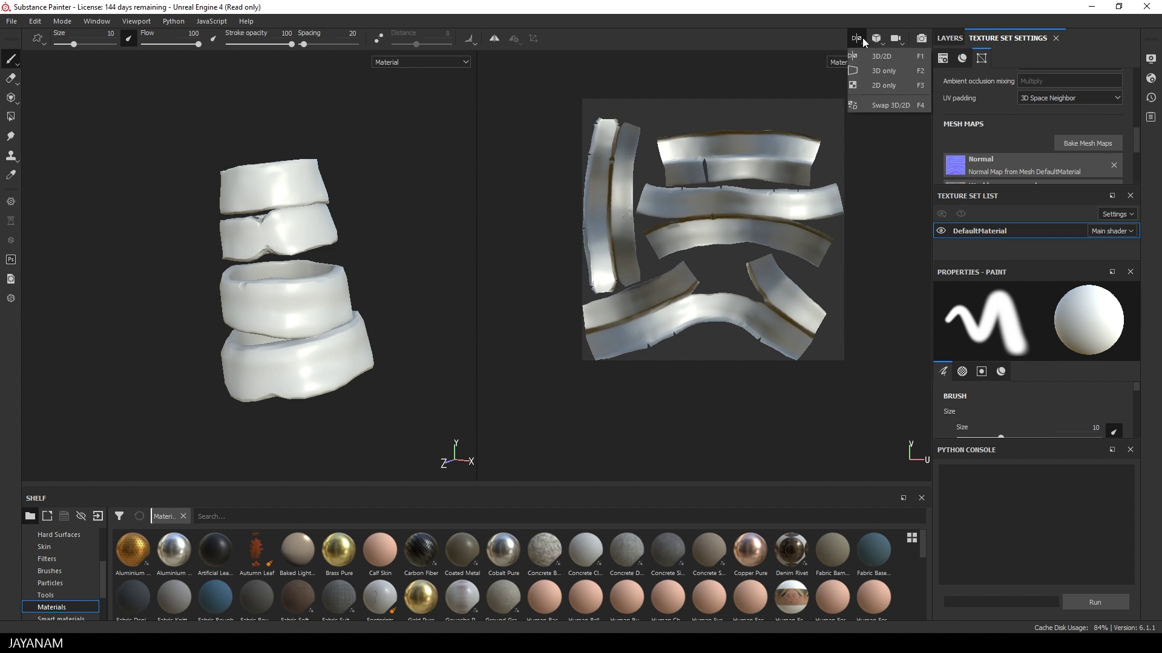
left_click(883, 71)
scroll(53, 584, "down", 1)
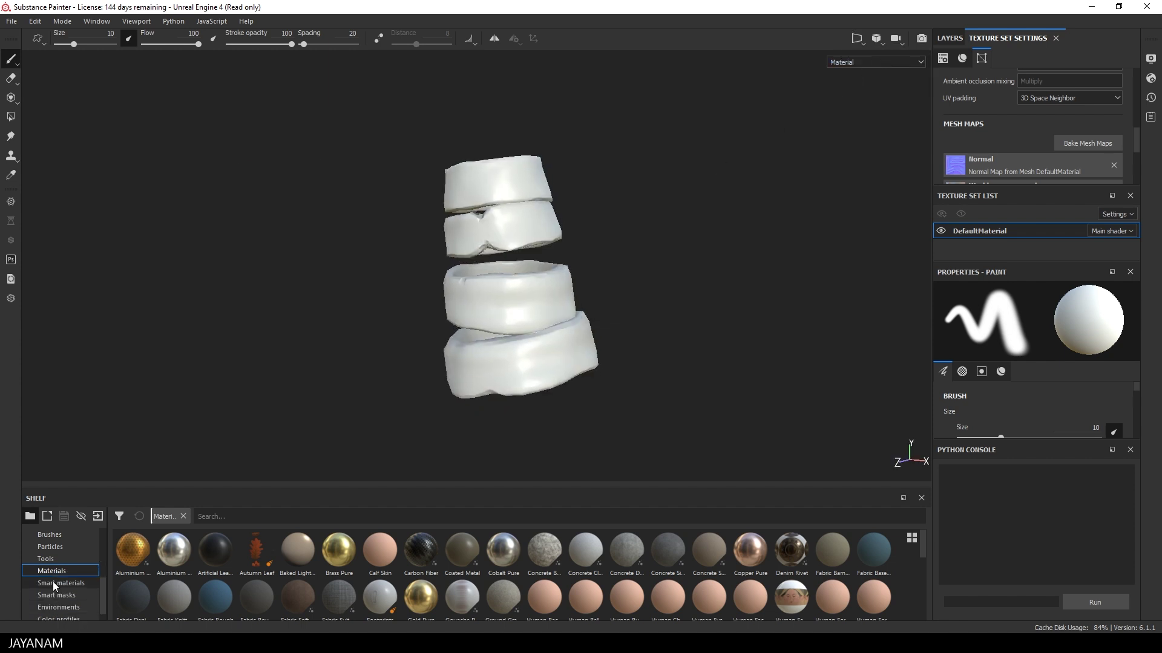
left_click(54, 584)
left_click(244, 517)
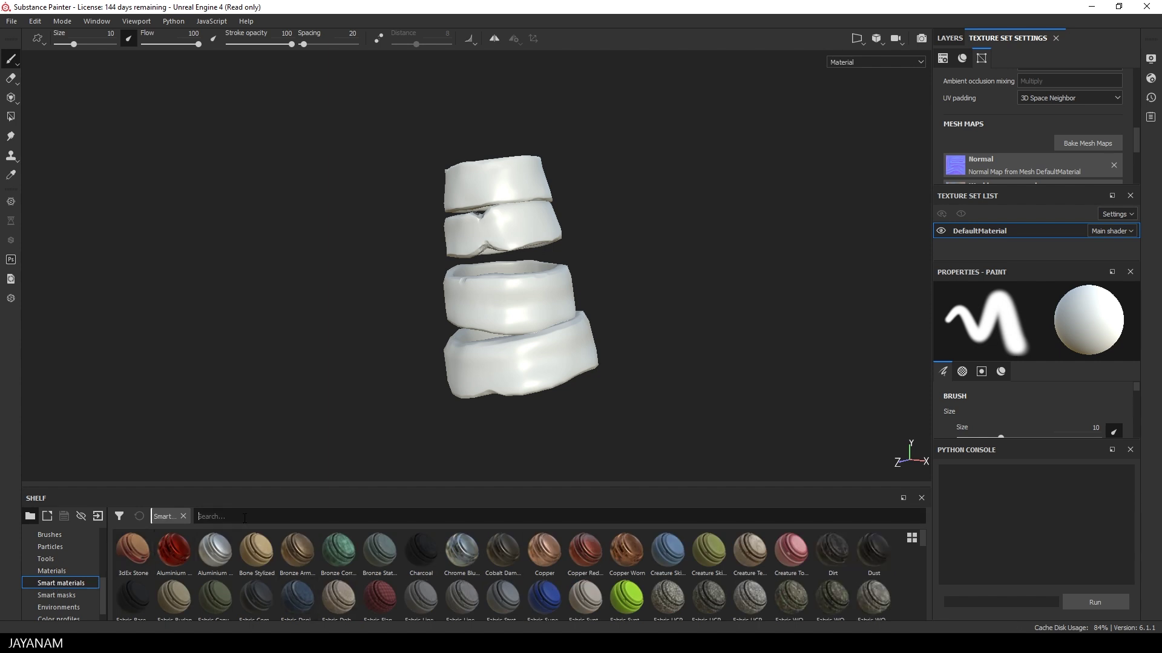
type("leather")
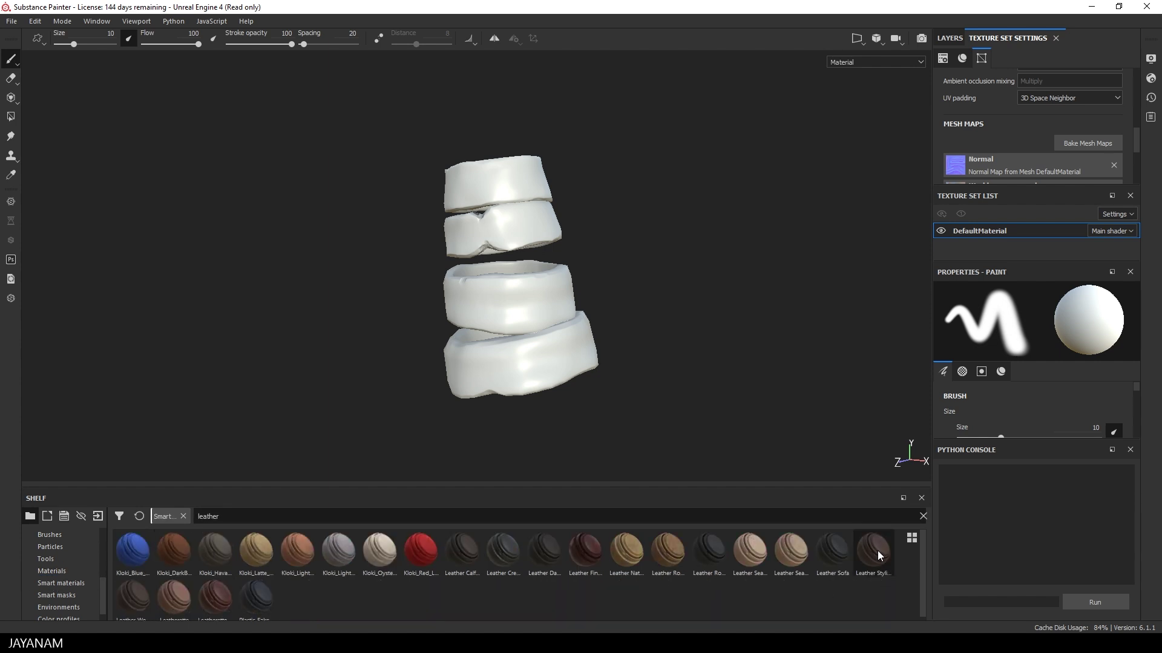
mouse_move(870, 558)
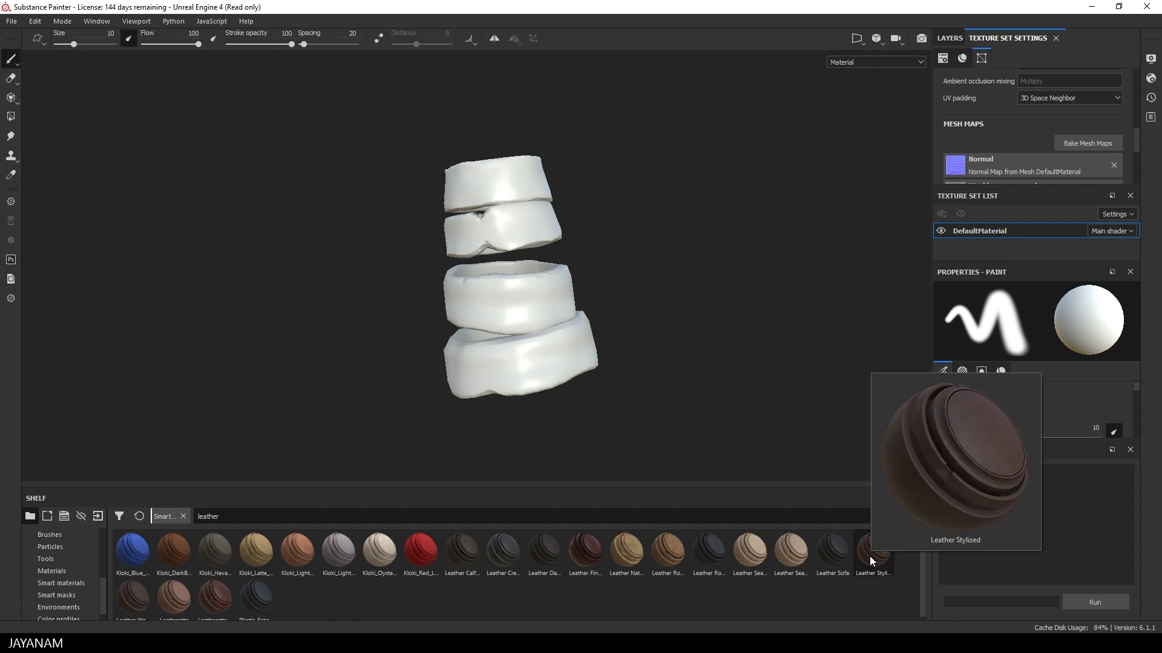
left_click_drag(873, 557, 529, 325)
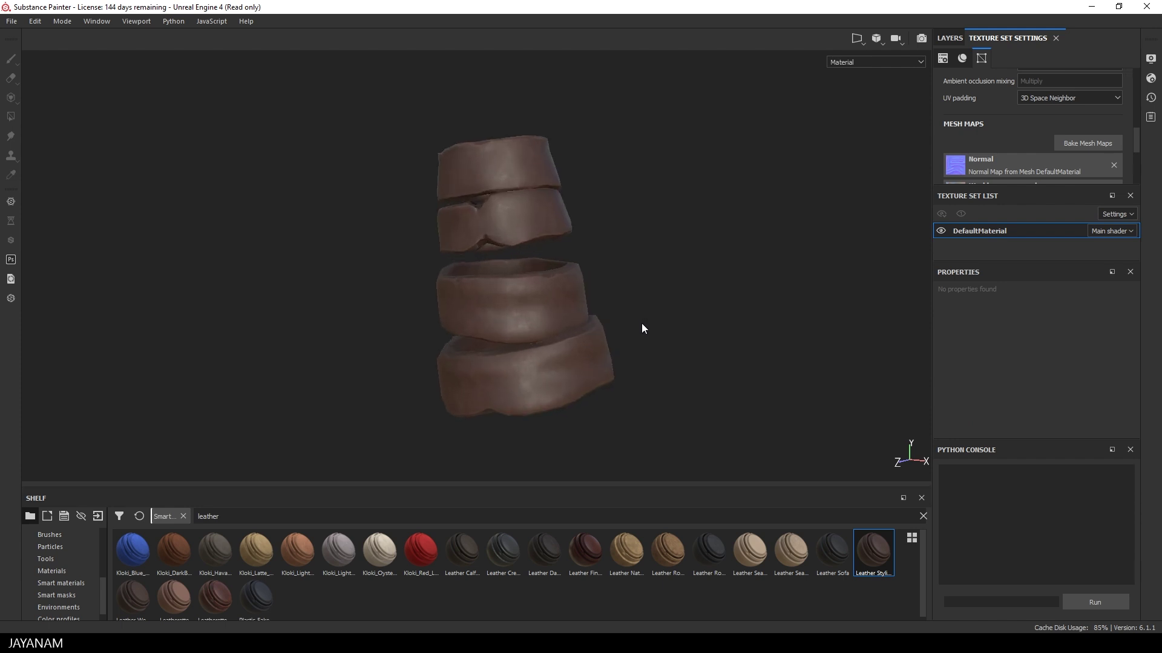
- Orbit and reframe the view to inspect the leather-covered bandage
left_click_drag(643, 327, 663, 314, "alt")
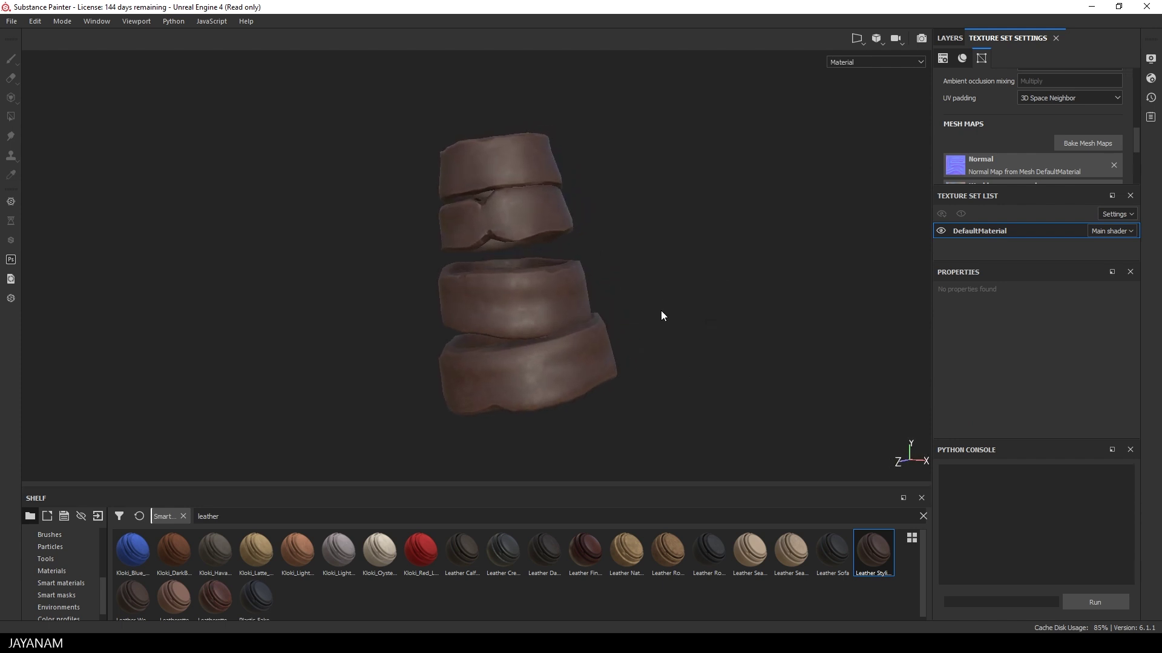
right_click_drag(663, 314, 631, 303, "shift")
mouse_move(626, 287)
left_mouse_down("alt")
mouse_move(1045, 254)
mouse_move(306, 280)
mouse_move(588, 276)
mouse_move(623, 288)
left_mouse_up("alt")
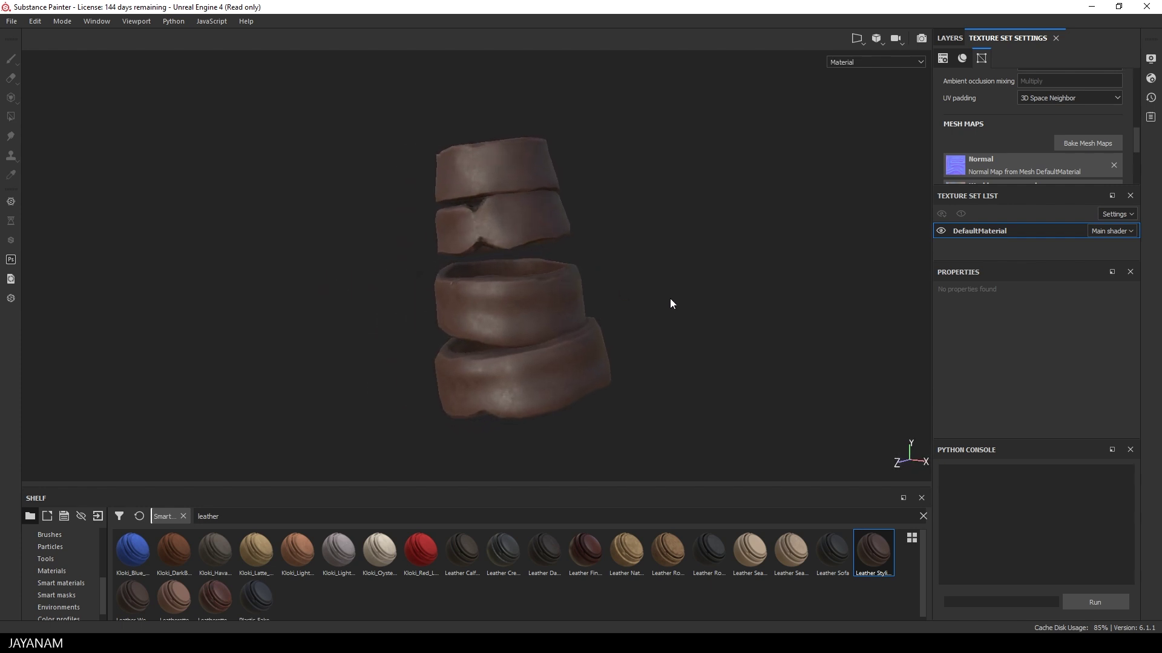
key("f")
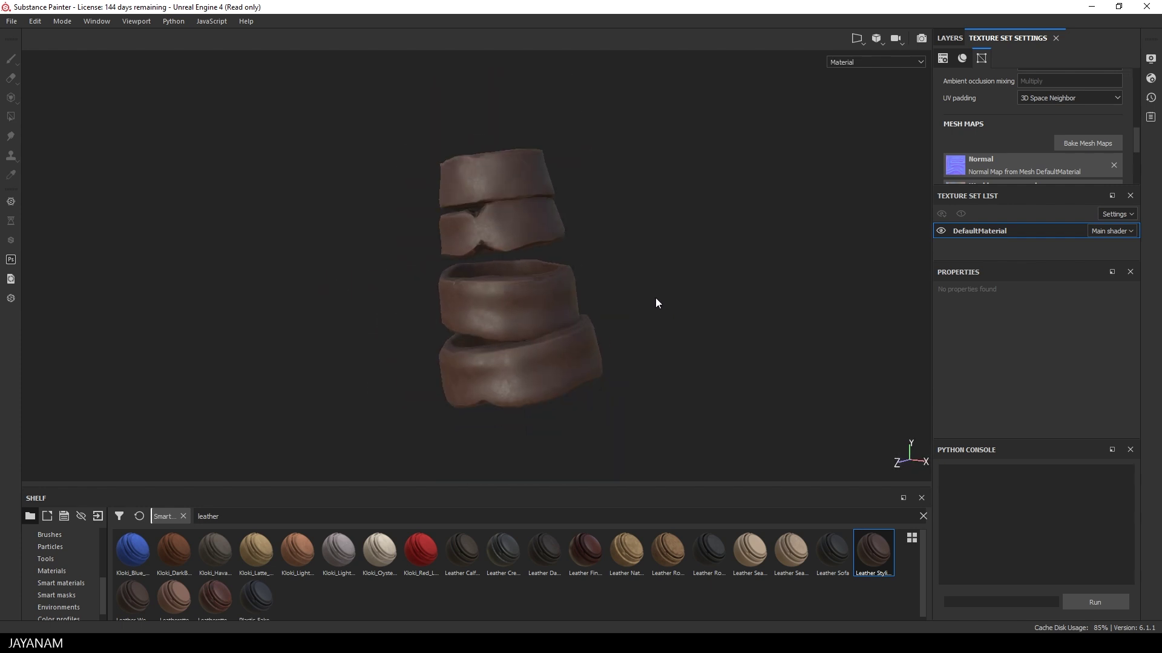
left_click_drag(655, 298, 633, 295, "alt")
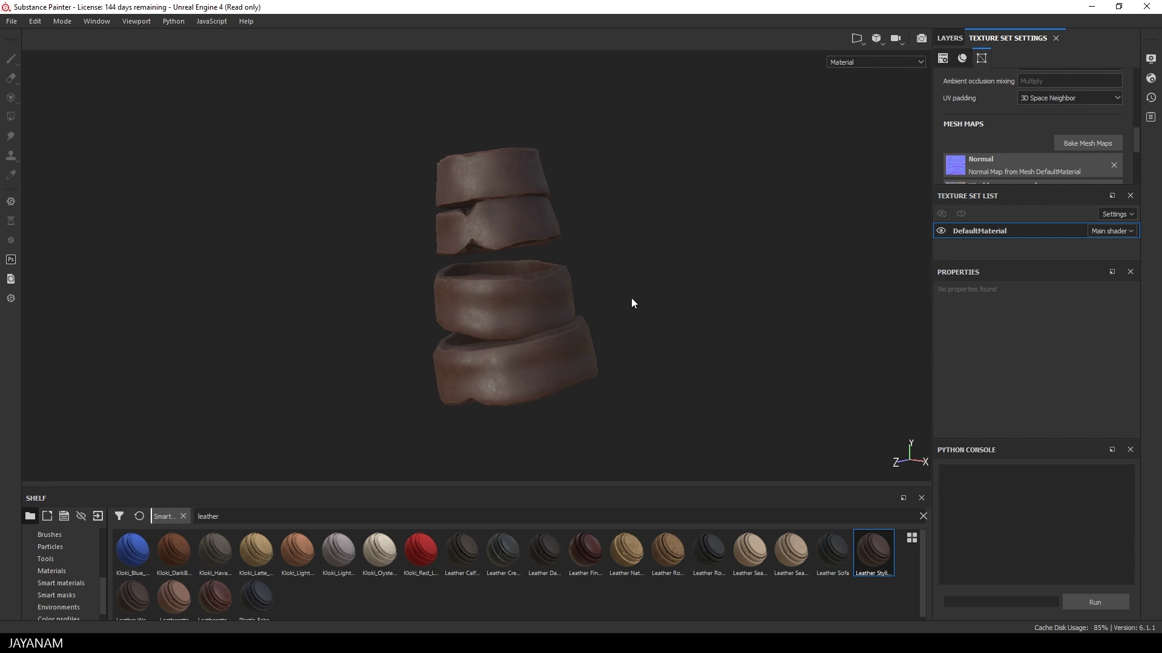
scroll(629, 302, "down", 2)
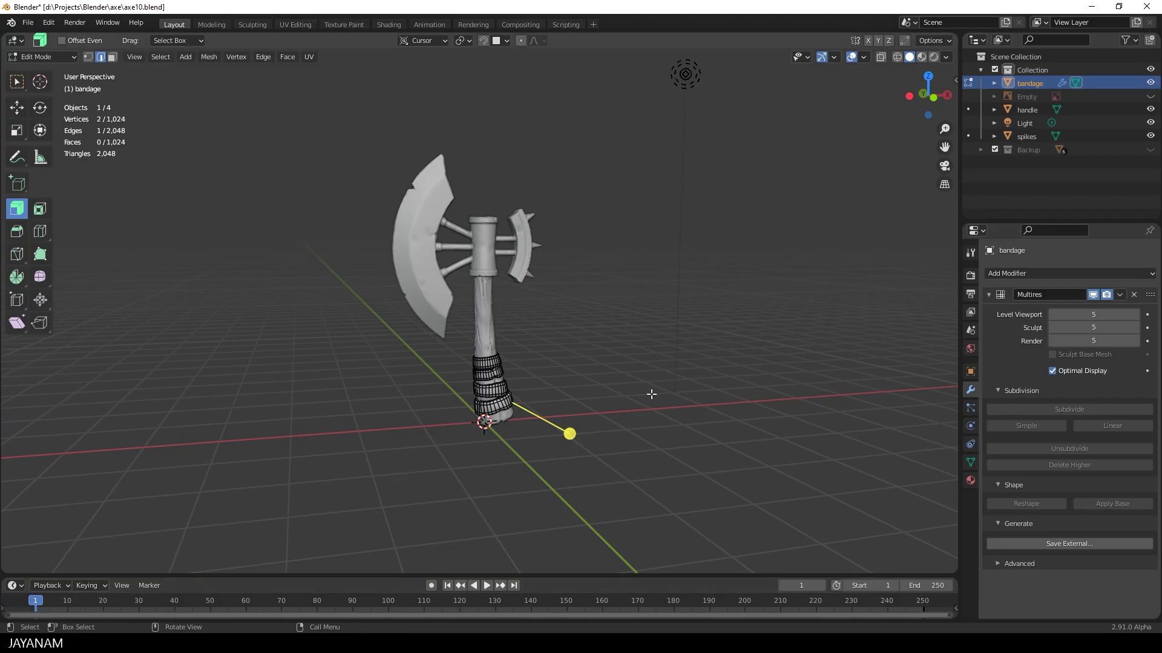
- Switch from Edit mode back to Object mode and select the axe handle
middle_click_drag(639, 393, 605, 390)
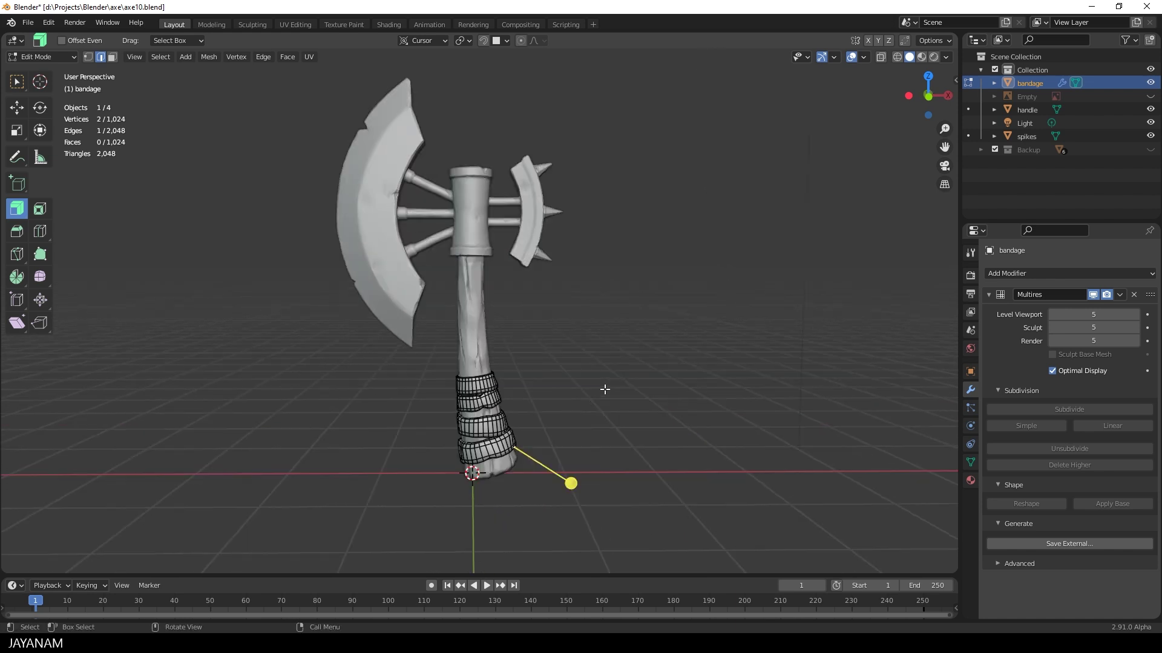
key("Tab")
left_click(481, 348)
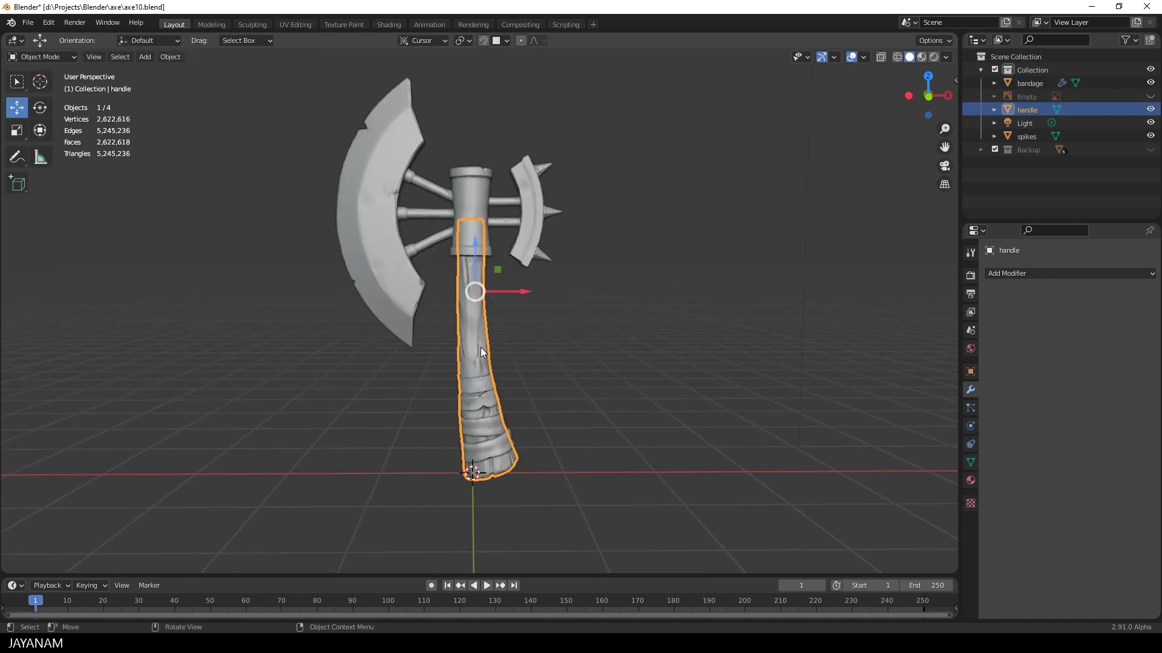
scroll(507, 361, "up", 2)
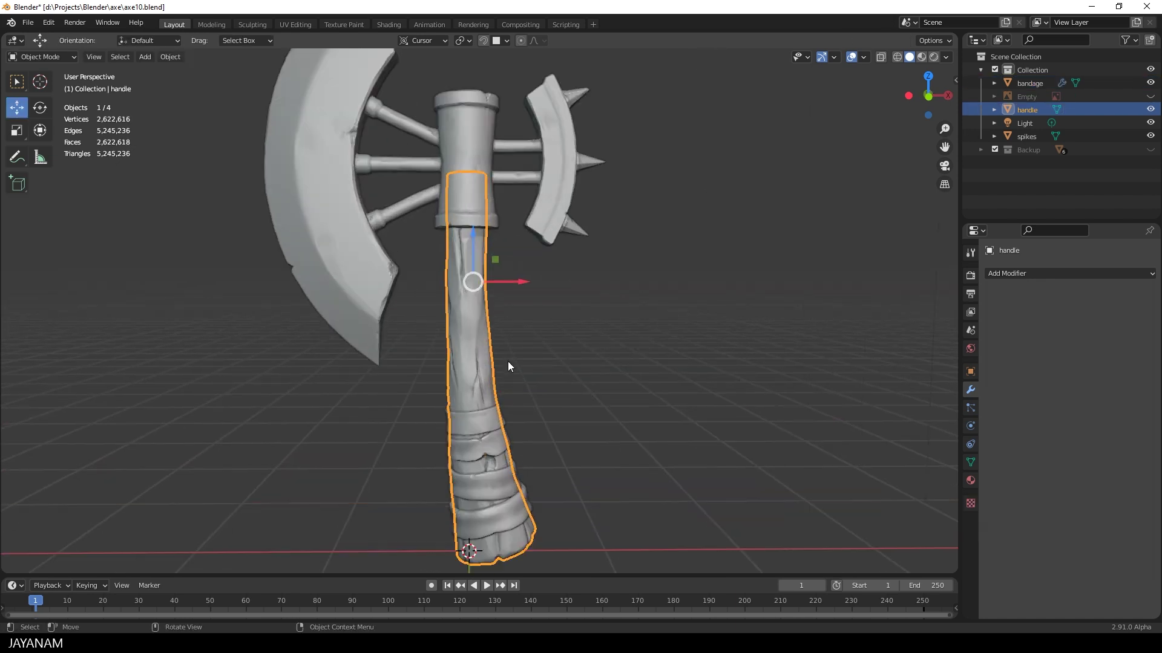
- Select the spikes object and orbit around the axe with its bandage hidden
left_click(476, 162)
scroll(562, 361, "down", 3)
middle_click_drag(622, 393, 615, 422)
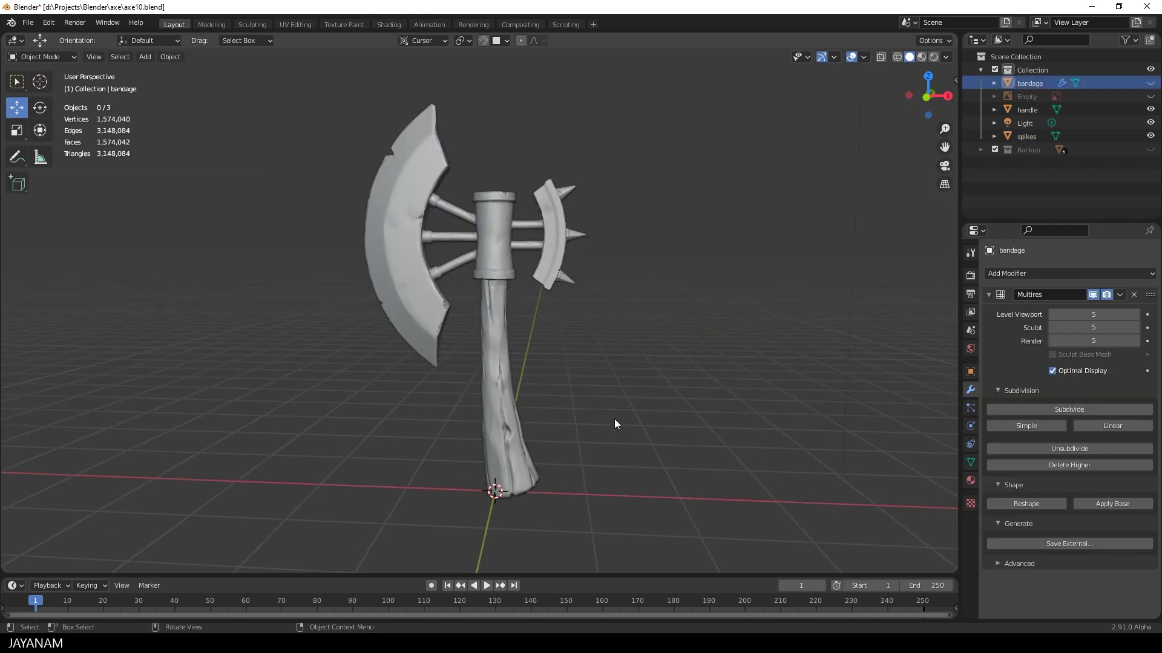
middle_click_drag(615, 418, 669, 412)
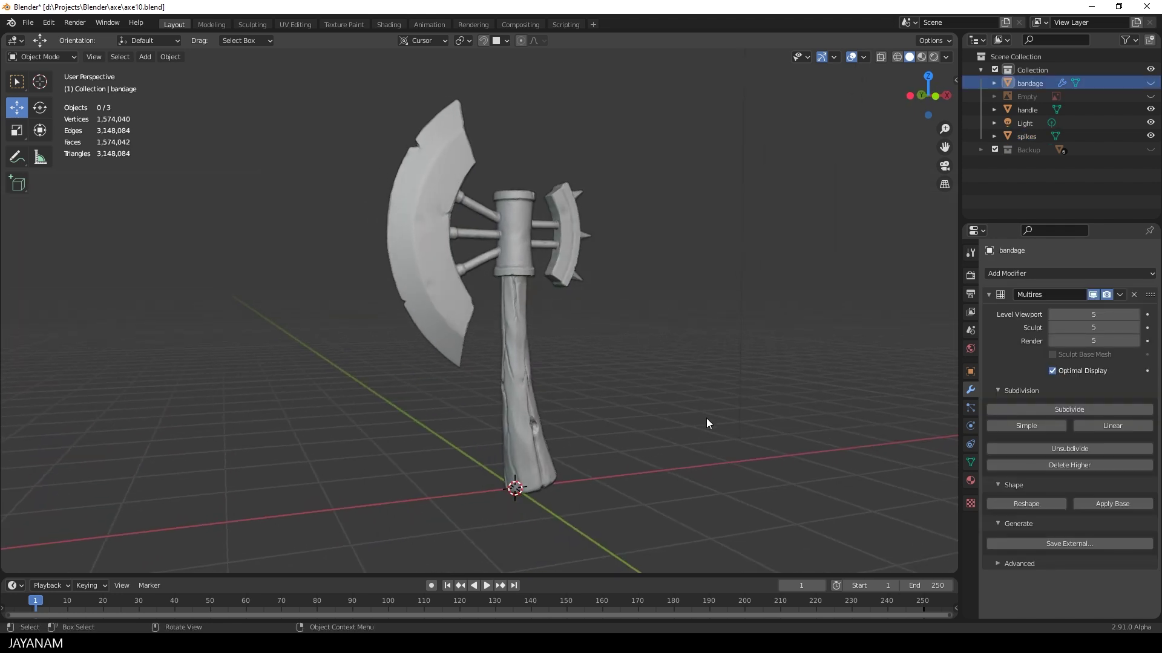